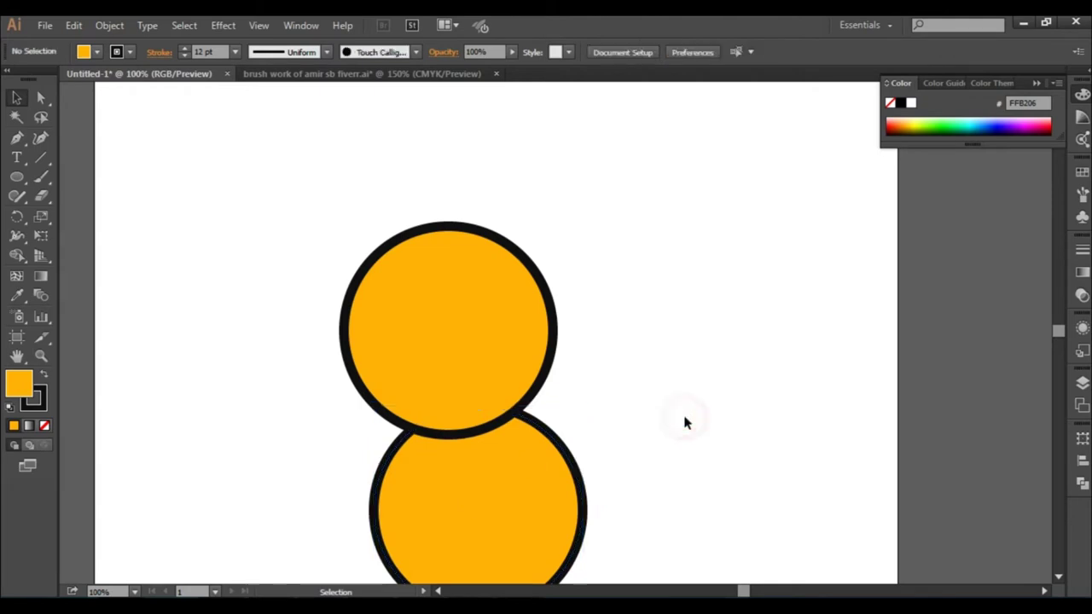
Duplicate the lower circle slightly downward and set the copy's stroke weight to 34 pt.
{"action": "scroll", "coordinate": [551, 368], "scroll_direction": "up", "scroll_amount": 1}
{"action": "left_click_drag", "start_coordinate": [523, 377], "coordinate": [547, 440]}
{"action": "left_click", "coordinate": [183, 49]}
{"action": "left_click", "coordinate": [248, 374]}
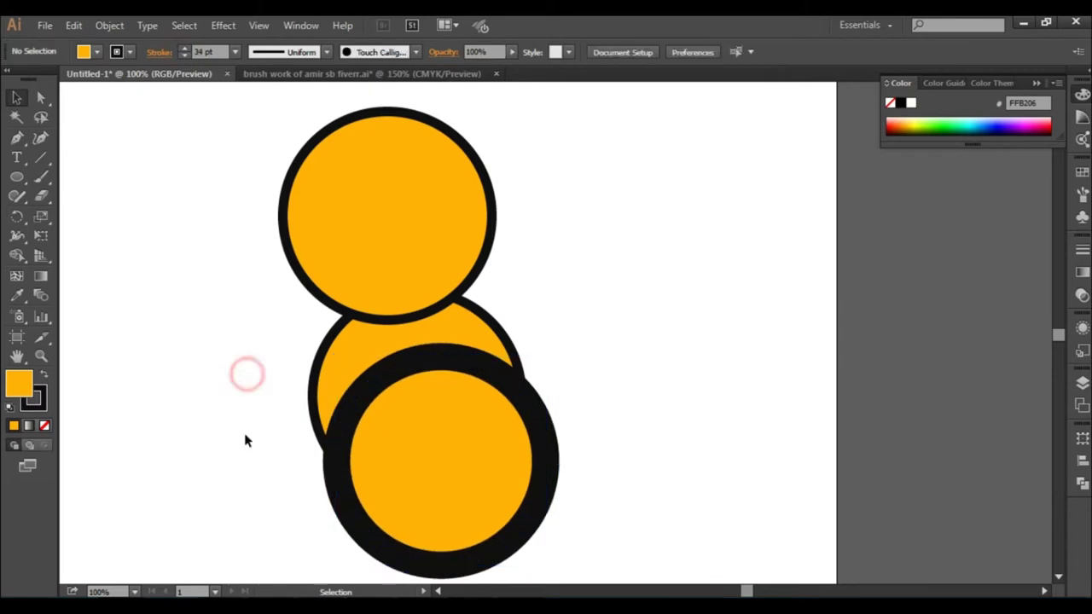
Set the thick-stroked circle beside the figure with a copy of the lower circle over it, and clip it with that copy.
{"action": "left_click", "coordinate": [316, 391]}
{"action": "left_click_drag", "start_coordinate": [401, 376], "coordinate": [655, 349]}
{"action": "left_click_drag", "start_coordinate": [794, 190], "coordinate": [644, 284]}
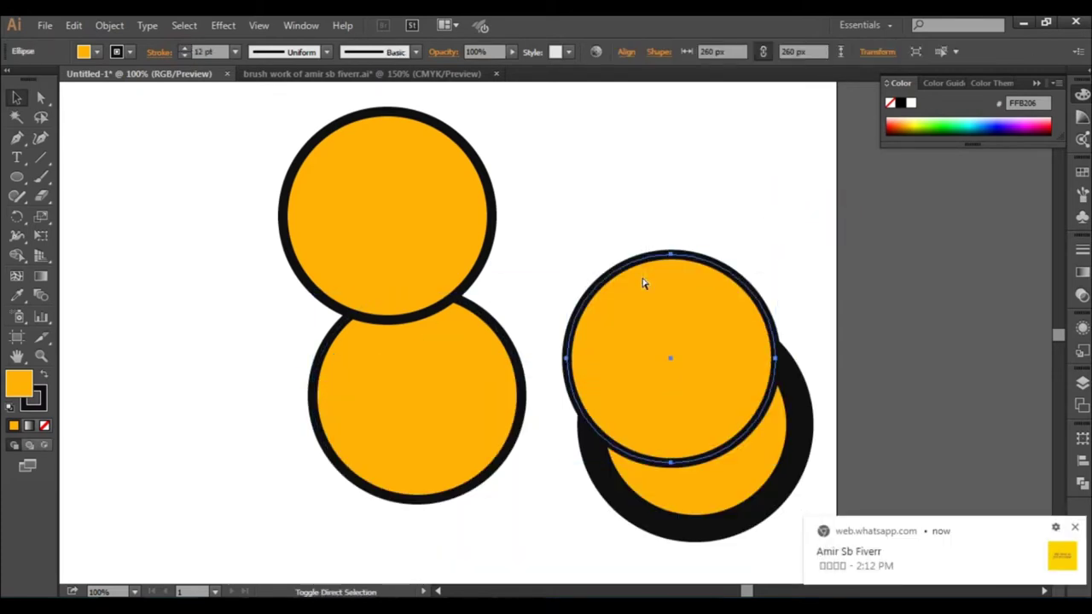
{"action": "left_click", "coordinate": [646, 402], "text": "shift"}
{"action": "right_click", "coordinate": [645, 402]}
{"action": "left_click", "coordinate": [711, 256]}
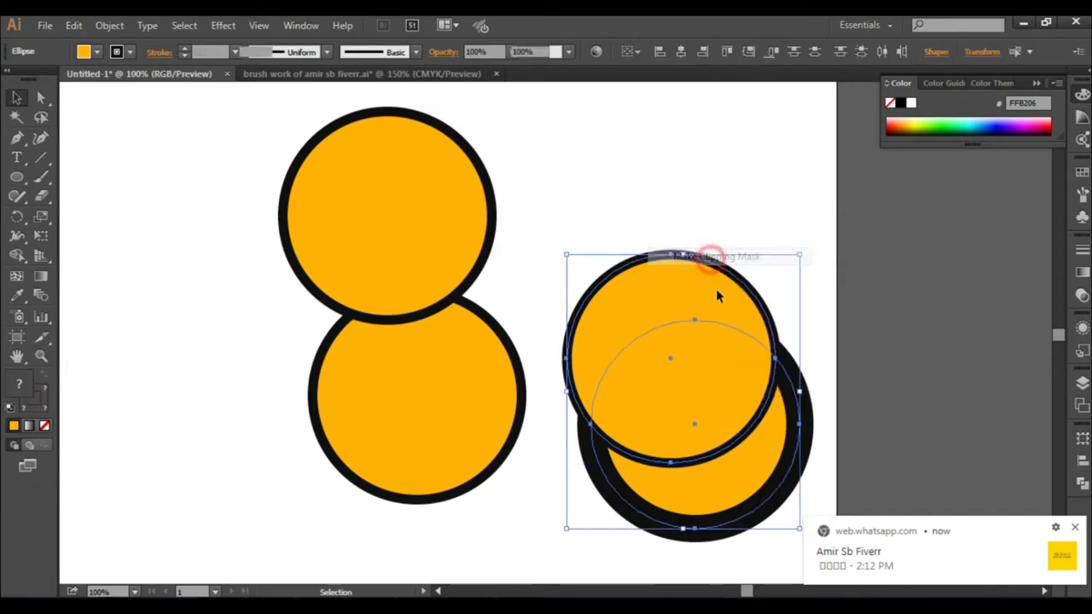
Place the clipped group over the lower circle and, in isolation mode, enlarge its thick-stroked circle to about 269 px.
{"action": "left_click_drag", "start_coordinate": [715, 333], "coordinate": [456, 369]}
{"action": "double_click", "coordinate": [463, 366]}
{"action": "left_click_drag", "start_coordinate": [546, 356], "coordinate": [570, 333]}
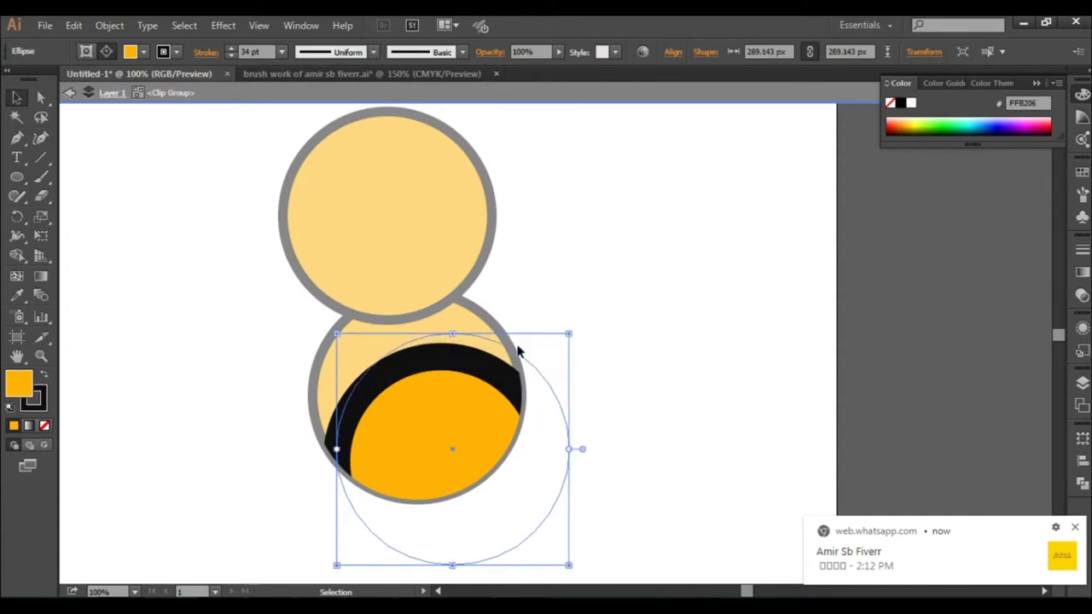
Reposition and enlarge the thick-stroked circle inside the clip group, and add a smaller copy to form a second curved stripe.
{"action": "left_click_drag", "start_coordinate": [426, 338], "coordinate": [470, 385]}
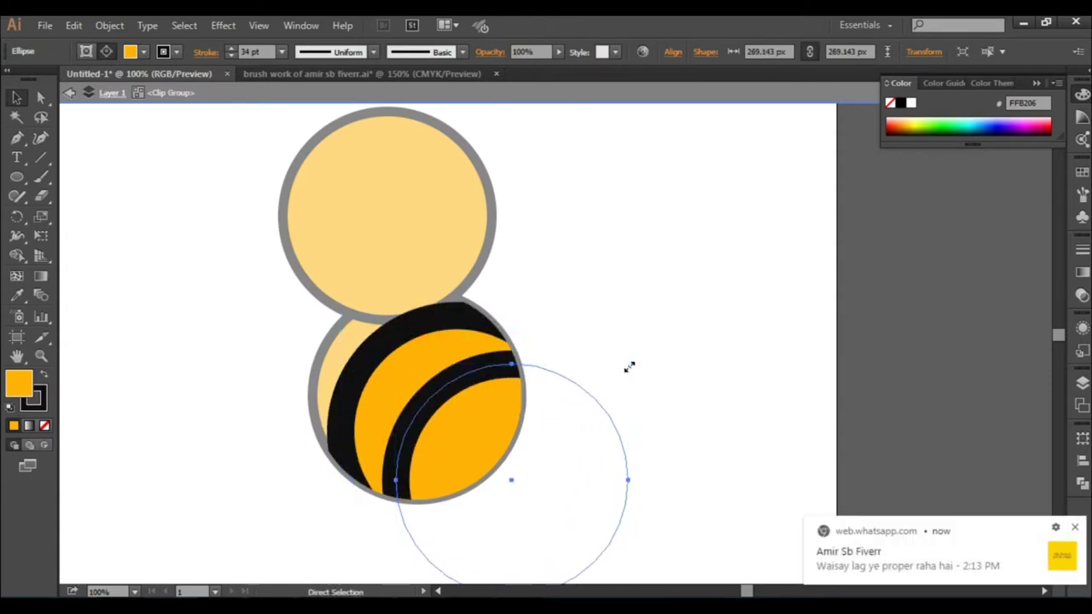
{"action": "key", "text": "ctrl+z"}
{"action": "left_click_drag", "start_coordinate": [575, 316], "coordinate": [530, 357]}
{"action": "mouse_move", "coordinate": [417, 375]}
{"action": "left_mouse_down"}
{"action": "mouse_move", "coordinate": [438, 398]}
{"action": "mouse_move", "coordinate": [419, 380]}
{"action": "mouse_move", "coordinate": [427, 375]}
{"action": "mouse_move", "coordinate": [424, 384]}
{"action": "left_mouse_up"}
{"action": "left_click_drag", "start_coordinate": [533, 366], "coordinate": [594, 300]}
{"action": "left_click_drag", "start_coordinate": [424, 366], "coordinate": [437, 386]}
{"action": "left_click_drag", "start_coordinate": [436, 387], "coordinate": [426, 396]}
{"action": "left_click_drag", "start_coordinate": [597, 327], "coordinate": [612, 312]}
{"action": "left_click_drag", "start_coordinate": [433, 378], "coordinate": [438, 396]}
{"action": "left_click_drag", "start_coordinate": [438, 396], "coordinate": [437, 393]}
{"action": "left_click", "coordinate": [438, 386]}
Enlarge the inner stripe circle to about 282 px, shift it slightly down, and exit isolation mode.
{"action": "key", "text": "i"}
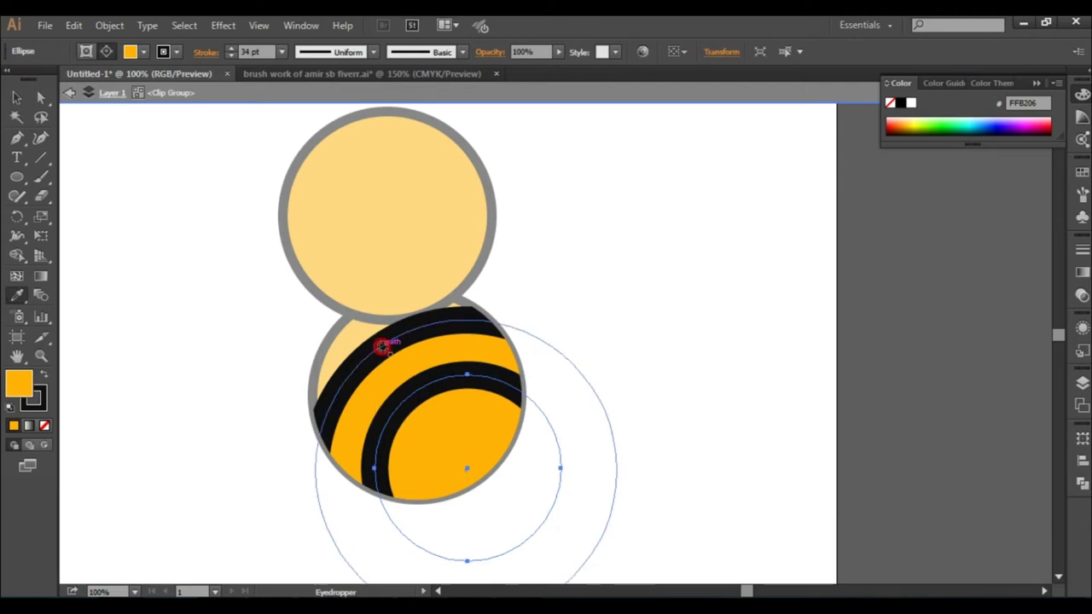
{"action": "left_click", "coordinate": [16, 97]}
{"action": "left_click_drag", "start_coordinate": [559, 376], "coordinate": [584, 352]}
{"action": "left_click_drag", "start_coordinate": [404, 375], "coordinate": [411, 399]}
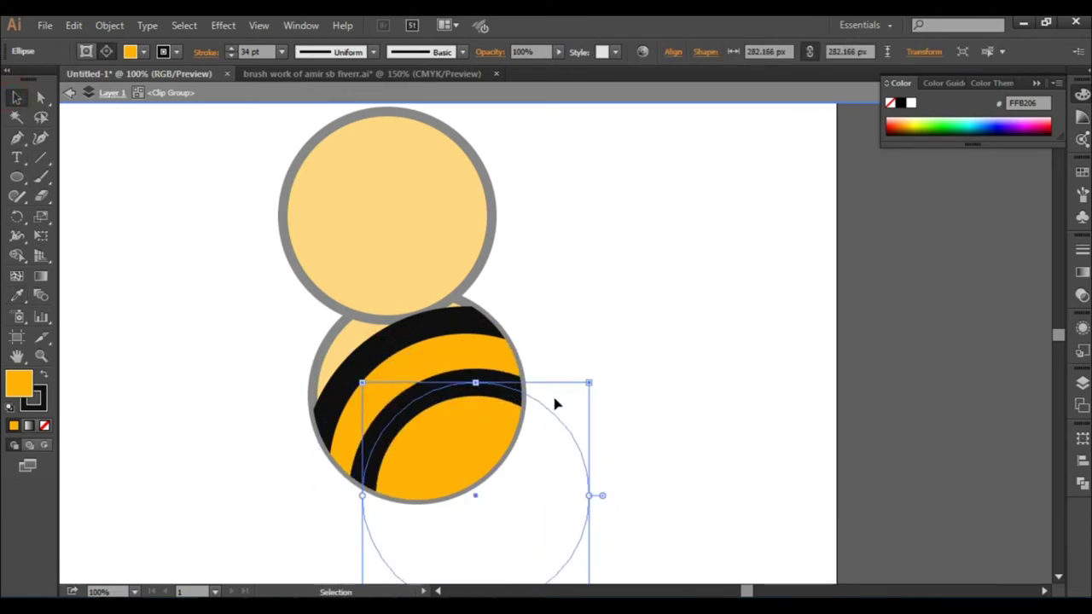
{"action": "double_click", "coordinate": [657, 422]}
{"action": "scroll", "coordinate": [541, 460], "scroll_direction": "down", "scroll_amount": 1}
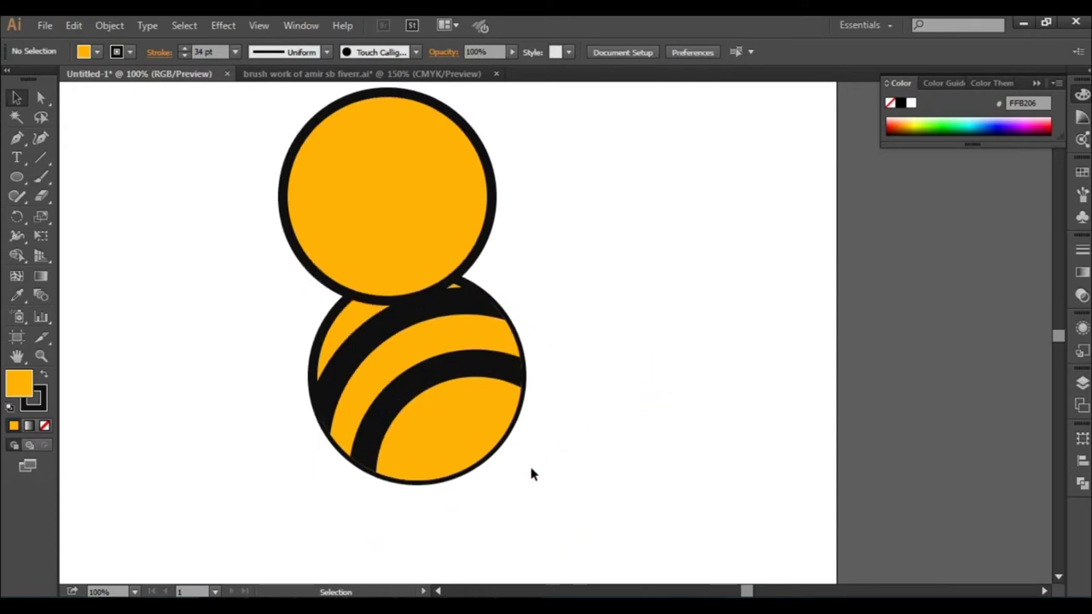
Realign the striped clip group with the body circle and shrink it slightly to fit within the body's outline.
{"action": "left_click_drag", "start_coordinate": [325, 327], "coordinate": [606, 329]}
{"action": "left_click", "coordinate": [483, 482]}
{"action": "left_click", "coordinate": [471, 469]}
{"action": "left_click", "coordinate": [523, 490]}
{"action": "left_click_drag", "start_coordinate": [662, 431], "coordinate": [403, 419]}
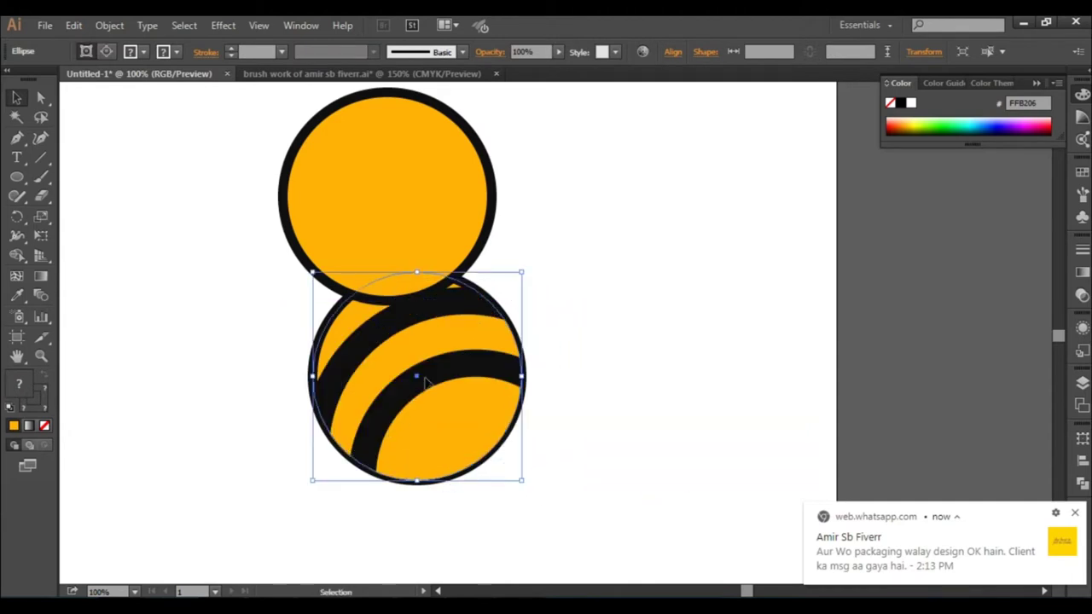
{"action": "left_click_drag", "start_coordinate": [525, 273], "coordinate": [537, 287]}
{"action": "left_click", "coordinate": [550, 288]}
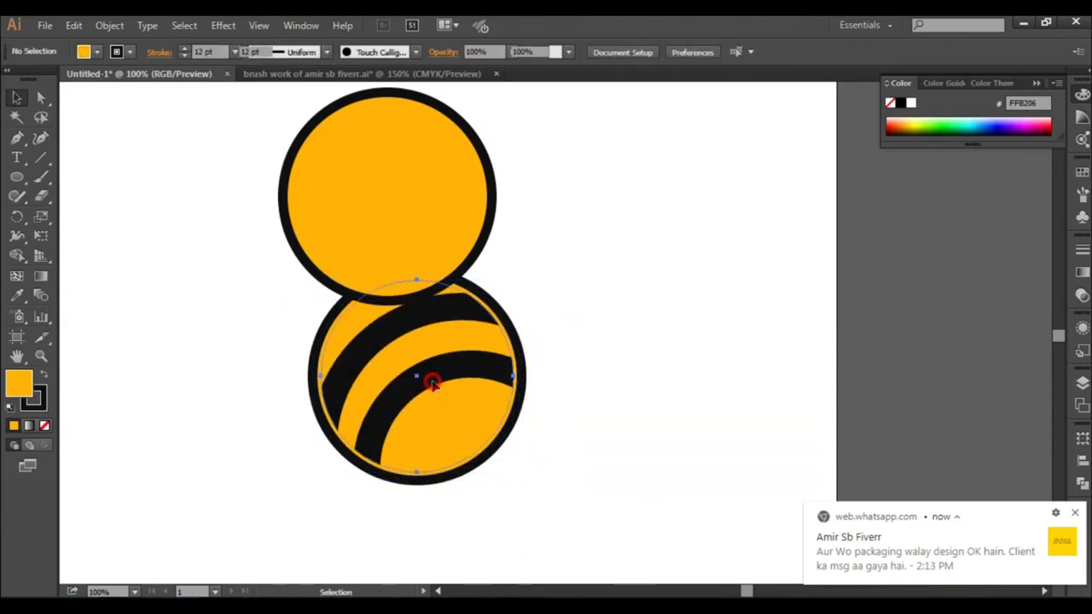
{"action": "left_click", "coordinate": [432, 383]}
{"action": "left_click_drag", "start_coordinate": [514, 476], "coordinate": [521, 480]}
{"action": "left_click", "coordinate": [562, 466]}
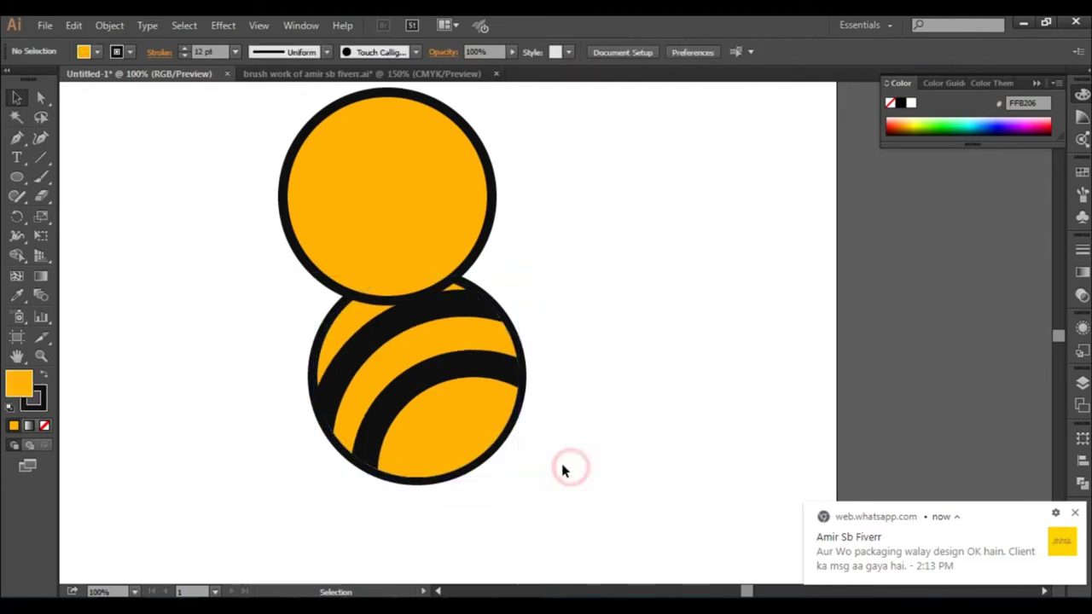
Draw a closed triangular stinger with the Pen tool at the lower right edge of the body.
{"action": "scroll", "coordinate": [512, 509], "scroll_direction": "down", "scroll_amount": 1}
{"action": "scroll", "coordinate": [512, 508], "scroll_direction": "up", "scroll_amount": 2}
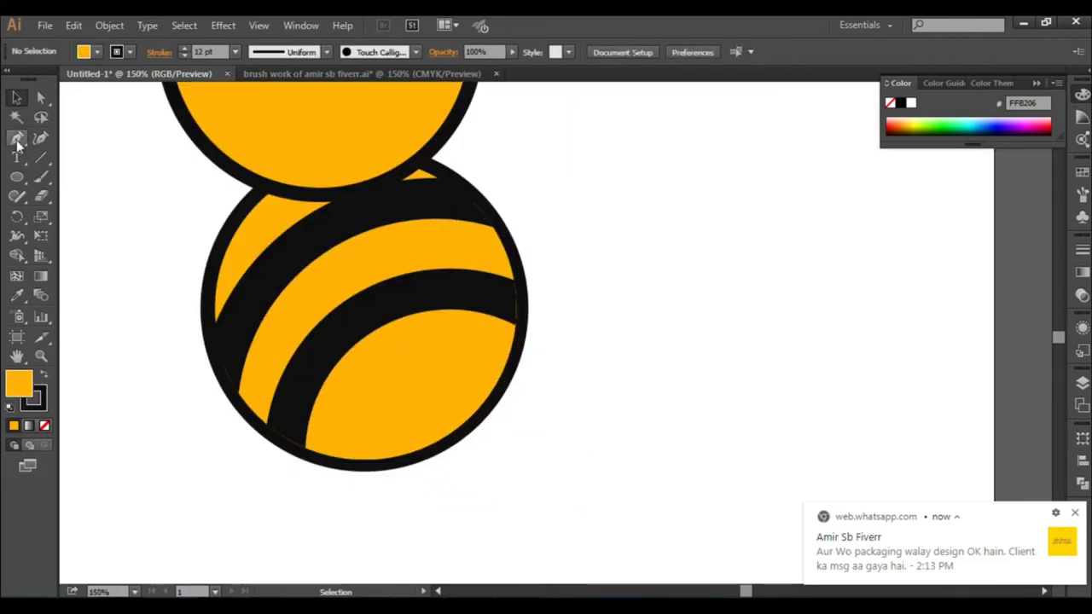
{"action": "left_click", "coordinate": [407, 460]}
{"action": "left_click", "coordinate": [567, 537]}
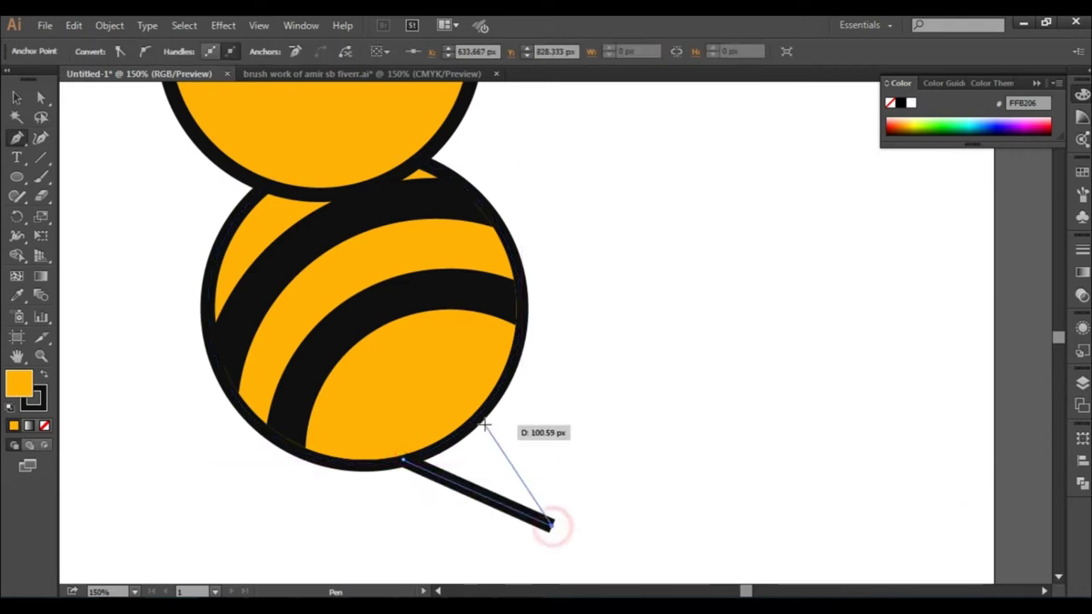
{"action": "left_click", "coordinate": [479, 415]}
{"action": "left_click", "coordinate": [404, 461]}
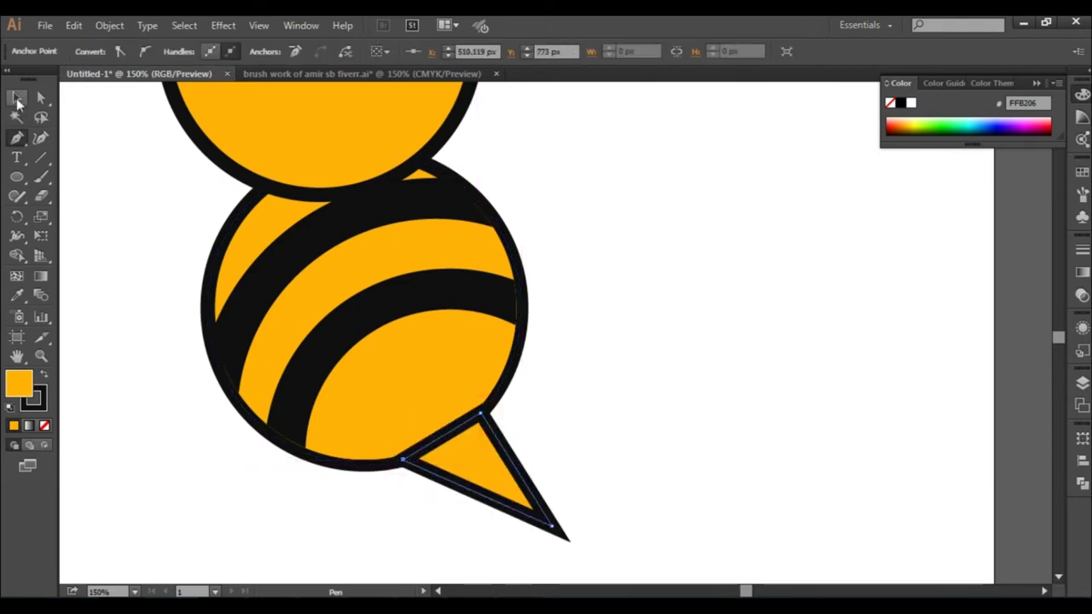
Give the stinger a black fill and remove its stroke.
{"action": "left_click", "coordinate": [42, 376]}
{"action": "left_click", "coordinate": [41, 412]}
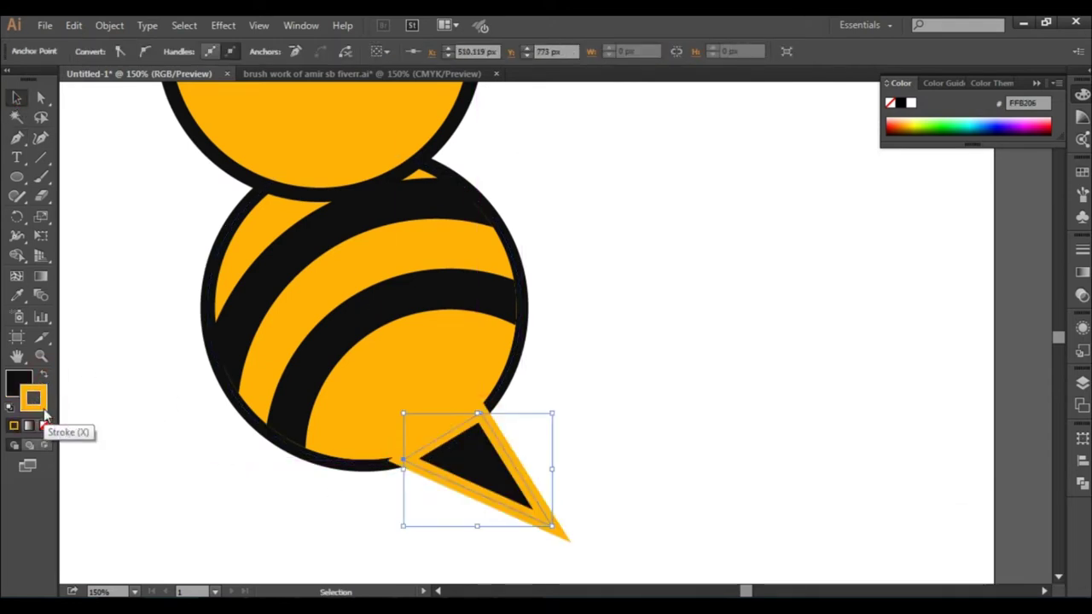
{"action": "key", "text": "slash"}
{"action": "left_click", "coordinate": [15, 99]}
{"action": "left_click", "coordinate": [199, 512]}
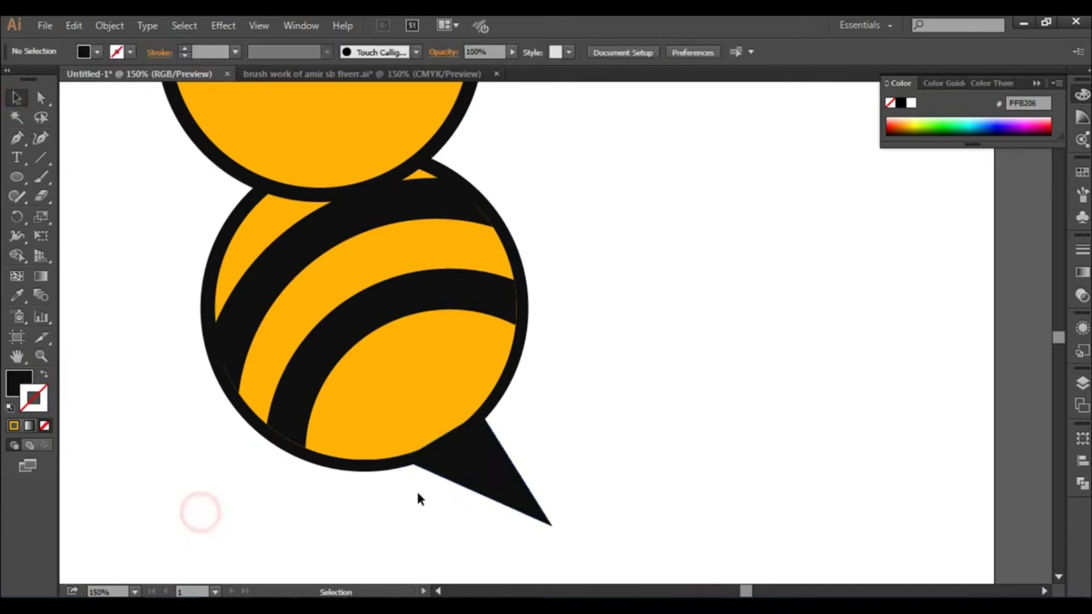
Curve the stinger's upper edge to follow the body's outline.
{"action": "key", "text": "a"}
{"action": "left_click", "coordinate": [461, 476]}
{"action": "key", "text": "shift+c"}
{"action": "left_click", "coordinate": [447, 446]}
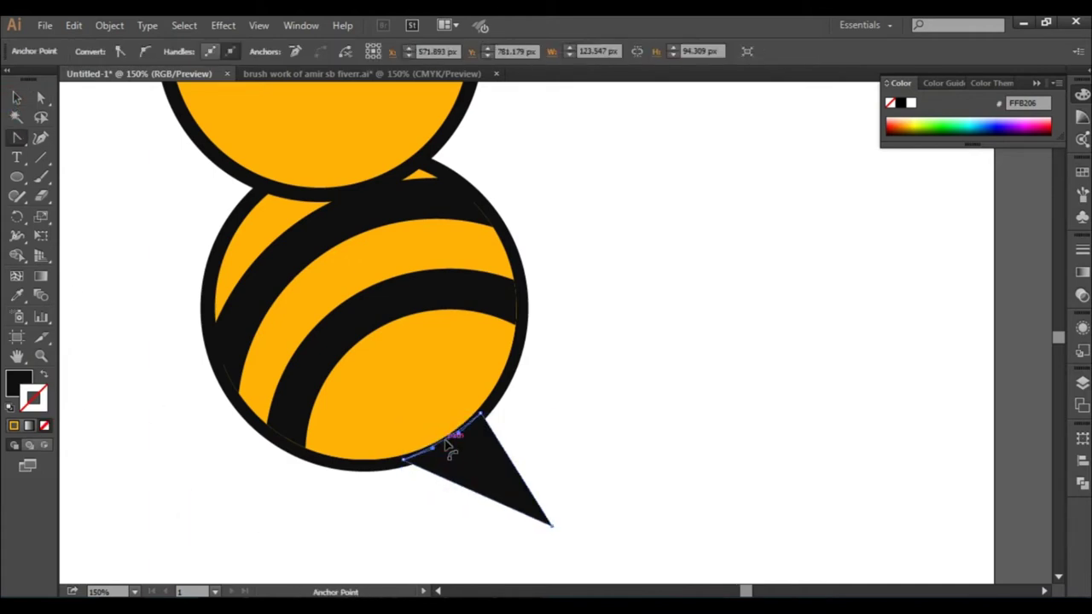
Round the pointed tip of the stinger slightly.
{"action": "key", "text": "a"}
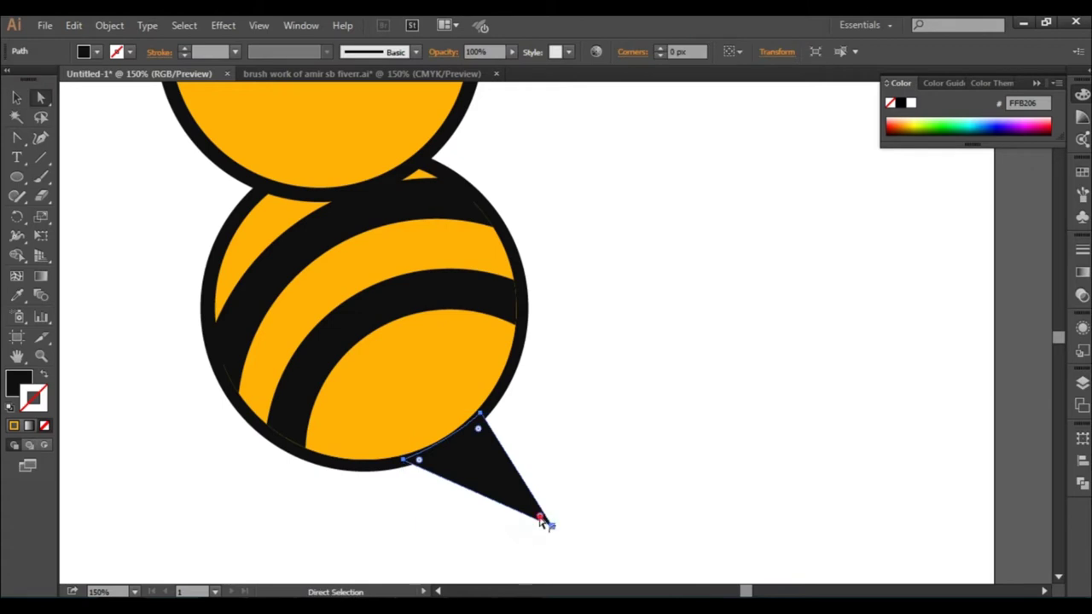
{"action": "left_click_drag", "start_coordinate": [527, 514], "coordinate": [539, 538]}
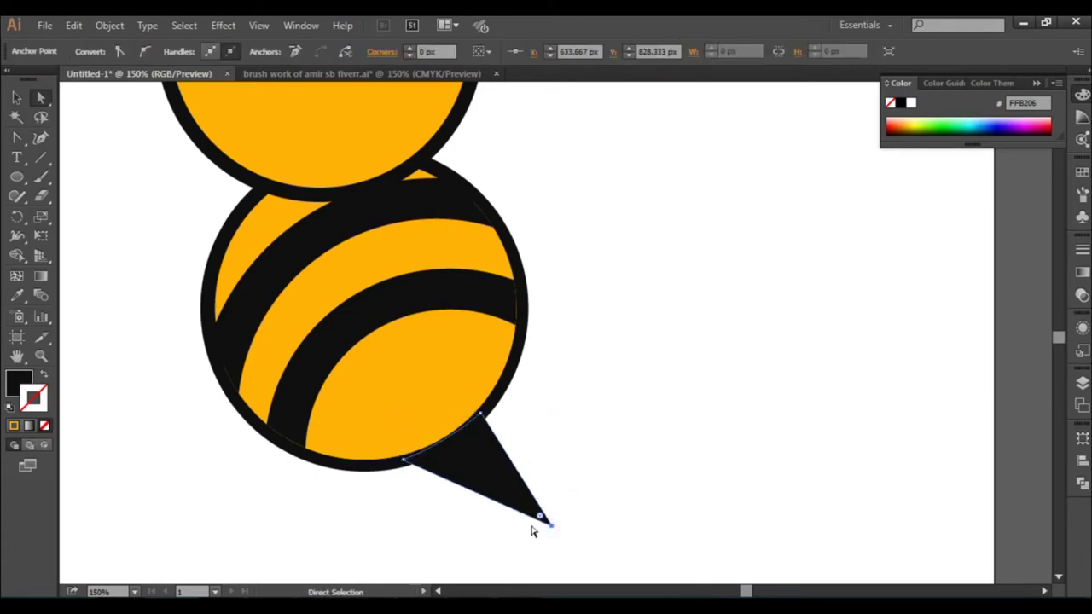
{"action": "left_click", "coordinate": [479, 553]}
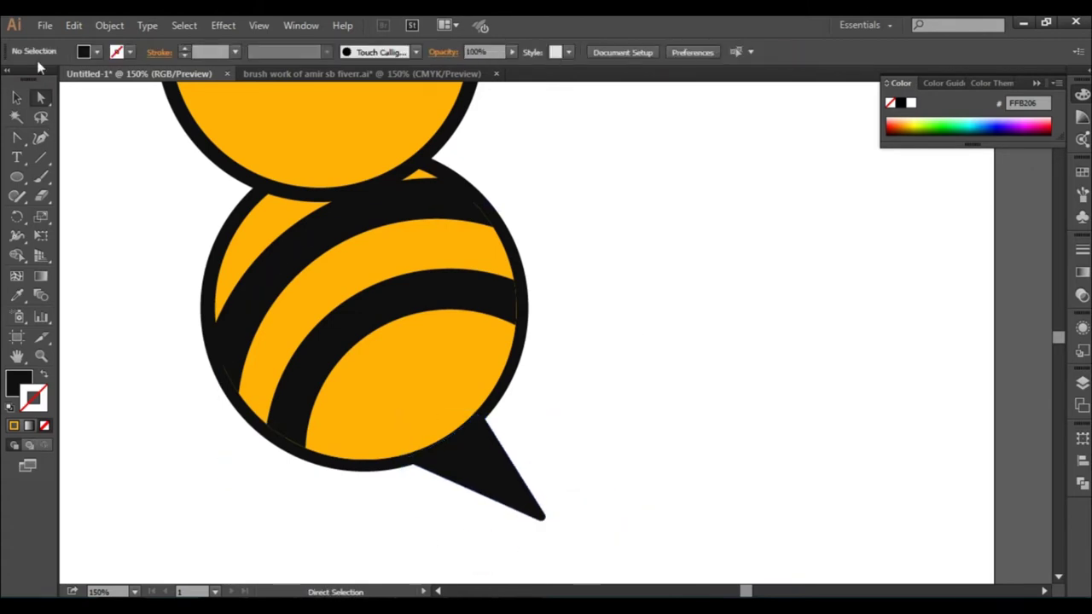
Draw a small black circle without stroke near the middle of the head as an eye.
{"action": "scroll", "coordinate": [162, 294], "scroll_direction": "down", "scroll_amount": 2}
{"action": "left_click_drag", "start_coordinate": [470, 290], "coordinate": [547, 331]}
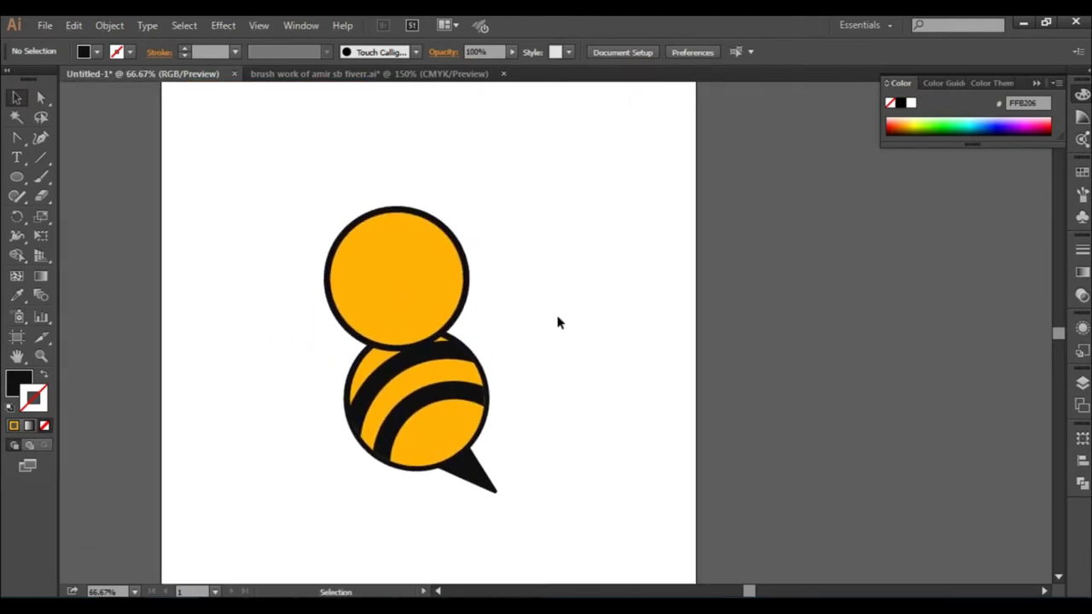
{"action": "scroll", "coordinate": [430, 256], "scroll_direction": "up", "scroll_amount": 2}
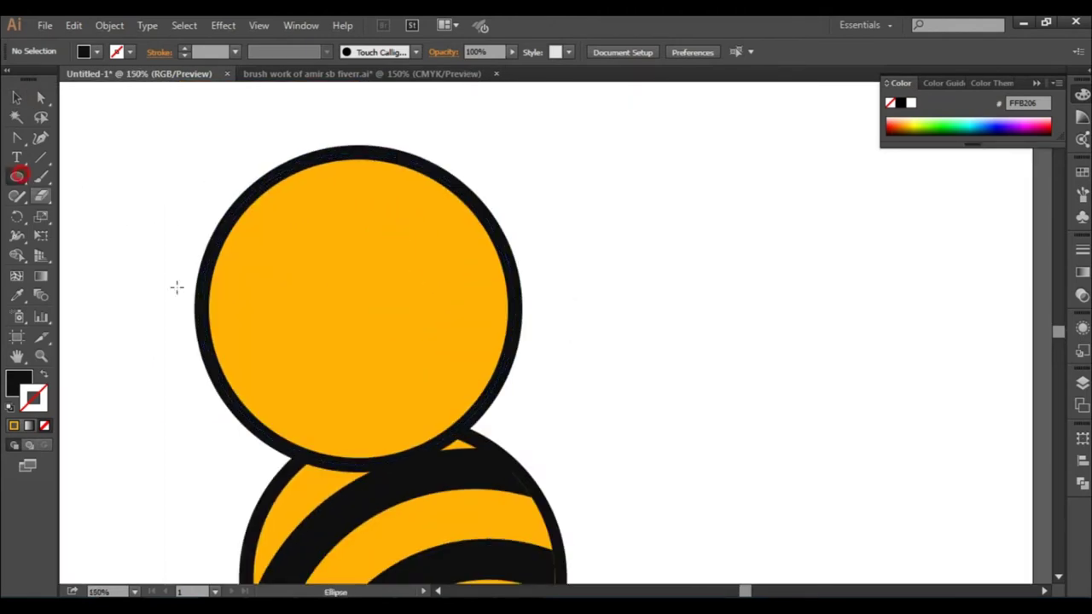
{"action": "left_click_drag", "start_coordinate": [324, 294], "coordinate": [353, 319]}
Paste a copy of the eye in front, scale it to about 20 px toward the upper left, and fill it white.
{"action": "key", "text": "ctrl+c"}
{"action": "key", "text": "ctrl+f"}
{"action": "mouse_move", "coordinate": [412, 365]}
{"action": "left_mouse_down"}
{"action": "mouse_move", "coordinate": [346, 324]}
{"action": "mouse_move", "coordinate": [350, 303]}
{"action": "left_mouse_up"}
{"action": "key", "text": "i"}
{"action": "left_click", "coordinate": [799, 341]}
{"action": "left_click", "coordinate": [19, 103]}
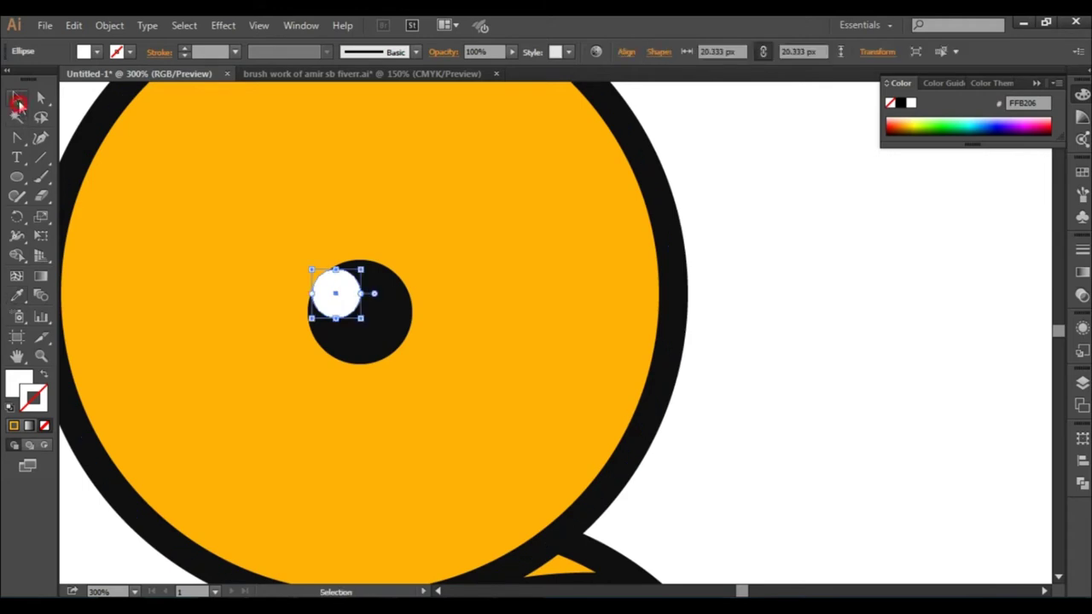
{"action": "left_click", "coordinate": [768, 347]}
Duplicate the eye with its highlight to the right, scale the copy down slightly and raise it a little.
{"action": "left_click", "coordinate": [345, 304], "text": "shift"}
{"action": "left_click", "coordinate": [379, 341]}
{"action": "left_click", "coordinate": [336, 290], "text": "shift"}
{"action": "left_click_drag", "start_coordinate": [360, 344], "coordinate": [501, 315]}
{"action": "left_click_drag", "start_coordinate": [556, 238], "coordinate": [537, 255]}
{"action": "left_click_drag", "start_coordinate": [503, 306], "coordinate": [518, 288]}
{"action": "left_click", "coordinate": [715, 405]}
Draw a black ellipse below the eyes for the mouth and a horizontal line across its lower half.
{"action": "left_click", "coordinate": [17, 177]}
{"action": "left_click_drag", "start_coordinate": [361, 407], "coordinate": [495, 519]}
{"action": "left_click", "coordinate": [19, 140]}
{"action": "key", "text": "p"}
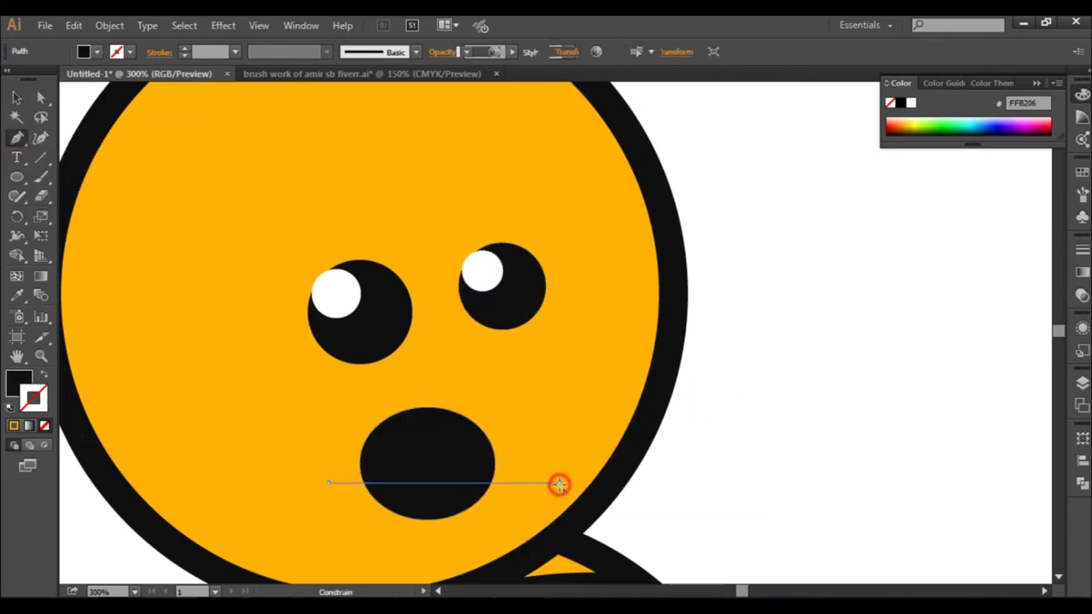
Split the mouth ellipse along the horizontal line with the Shape Builder tool.
{"action": "left_click", "coordinate": [17, 99]}
{"action": "left_click", "coordinate": [427, 438], "text": "shift"}
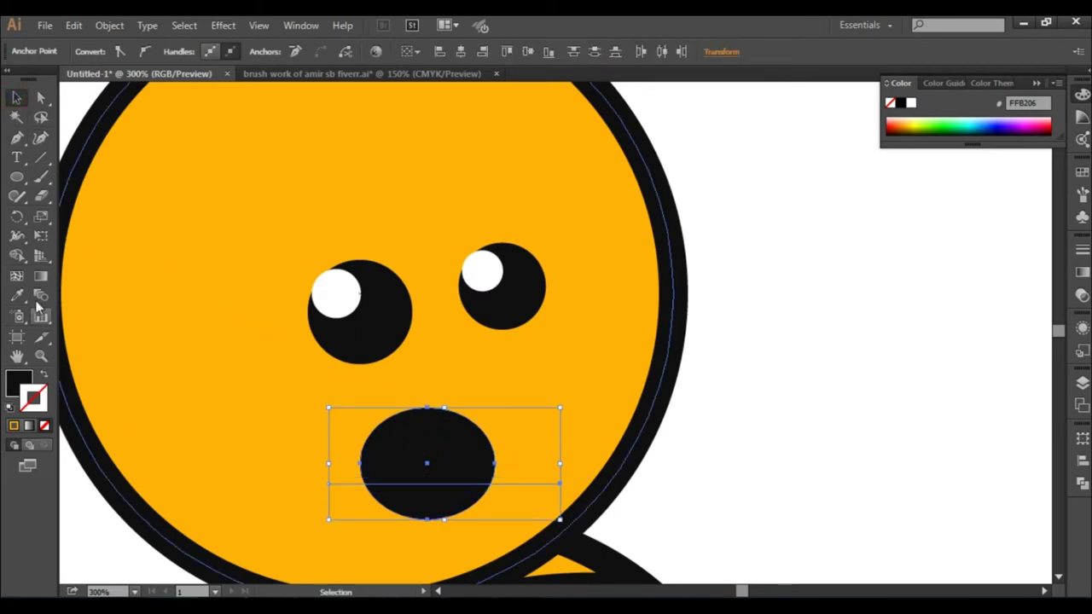
{"action": "left_click", "coordinate": [16, 255]}
{"action": "left_click", "coordinate": [424, 496]}
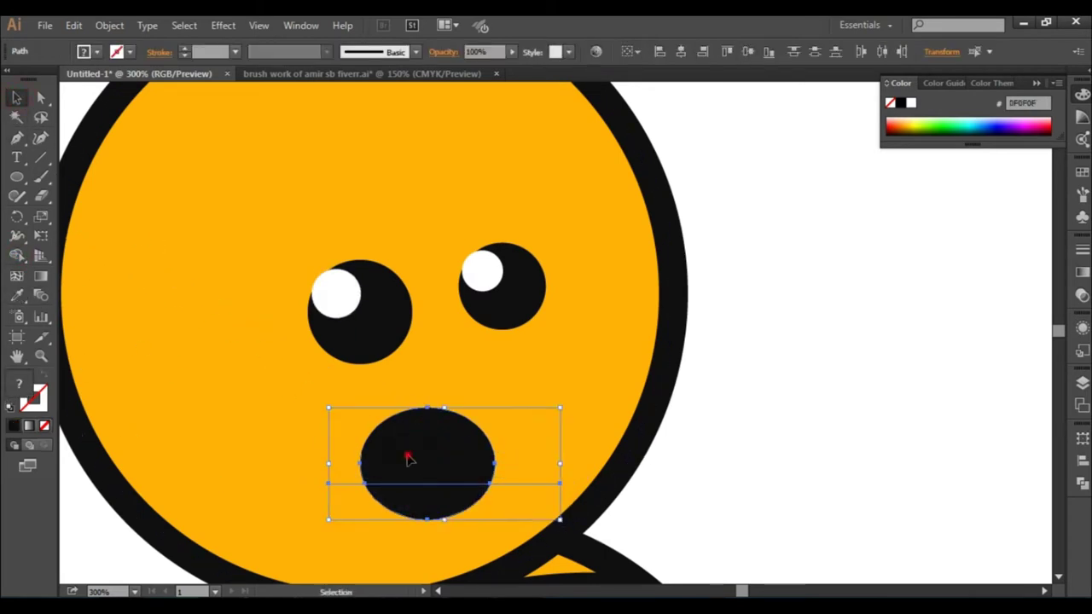
Move the split ellipse off the head, return its lower part to the face as a tilted mouth, and delete the upper part.
{"action": "left_click_drag", "start_coordinate": [409, 456], "coordinate": [781, 394]}
{"action": "left_click", "coordinate": [822, 526]}
{"action": "double_click", "coordinate": [804, 443]}
{"action": "left_click", "coordinate": [792, 520]}
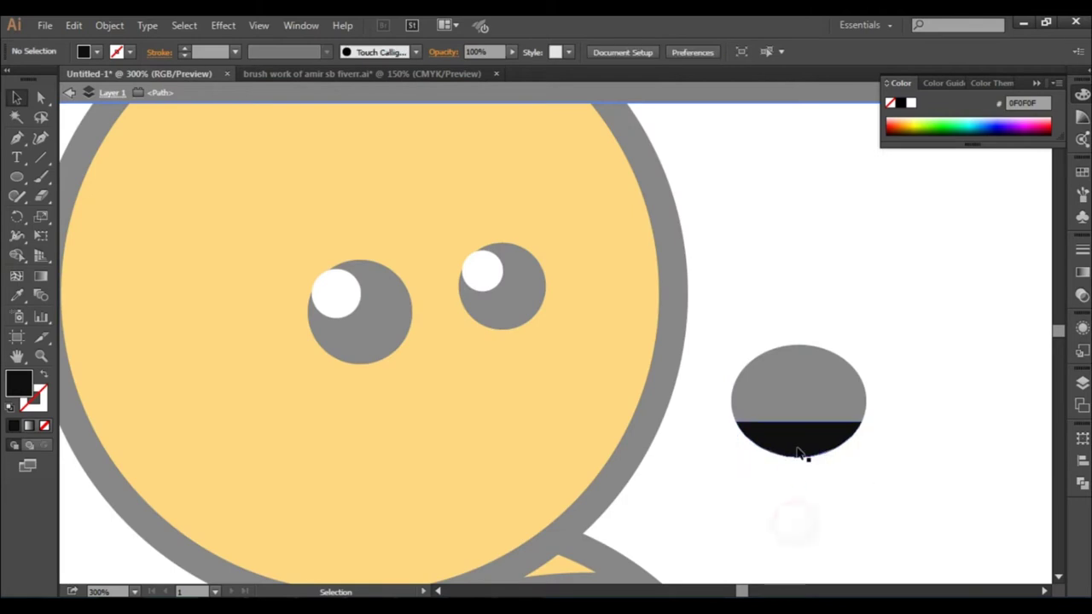
{"action": "double_click", "coordinate": [793, 483]}
{"action": "left_click_drag", "start_coordinate": [801, 447], "coordinate": [493, 449]}
{"action": "left_click", "coordinate": [751, 388]}
{"action": "key", "text": "Delete"}
{"action": "left_click", "coordinate": [755, 440]}
Duplicate the head circle, set the copy's stroke to 0 pt, and fit it over the inside of the head.
{"action": "scroll", "coordinate": [756, 442], "scroll_direction": "down", "scroll_amount": 2}
{"action": "left_click_drag", "start_coordinate": [793, 461], "coordinate": [646, 311]}
{"action": "scroll", "coordinate": [695, 344], "scroll_direction": "down", "scroll_amount": 1}
{"action": "left_click_drag", "start_coordinate": [417, 261], "coordinate": [702, 341]}
{"action": "left_click", "coordinate": [184, 57]}
{"action": "mouse_move", "coordinate": [783, 330]}
{"action": "left_mouse_down"}
{"action": "mouse_move", "coordinate": [454, 250]}
{"action": "mouse_move", "coordinate": [476, 272]}
{"action": "left_mouse_up"}
{"action": "left_click_drag", "start_coordinate": [566, 158], "coordinate": [561, 161]}
{"action": "left_click", "coordinate": [632, 197]}
Place the strokeless circle to the right of the head and overlap it with a larger copy shifted to the right.
{"action": "left_click_drag", "start_coordinate": [409, 242], "coordinate": [644, 278]}
{"action": "left_click_drag", "start_coordinate": [793, 195], "coordinate": [825, 159]}
{"action": "mouse_move", "coordinate": [719, 241]}
{"action": "left_mouse_down"}
{"action": "mouse_move", "coordinate": [712, 256]}
{"action": "mouse_move", "coordinate": [706, 240]}
{"action": "left_mouse_up"}
Subtract the larger circle from the smaller one with Minus Front to leave a crescent.
{"action": "left_click", "coordinate": [604, 312], "text": "shift"}
{"action": "left_click", "coordinate": [1081, 482]}
{"action": "left_click", "coordinate": [921, 461]}
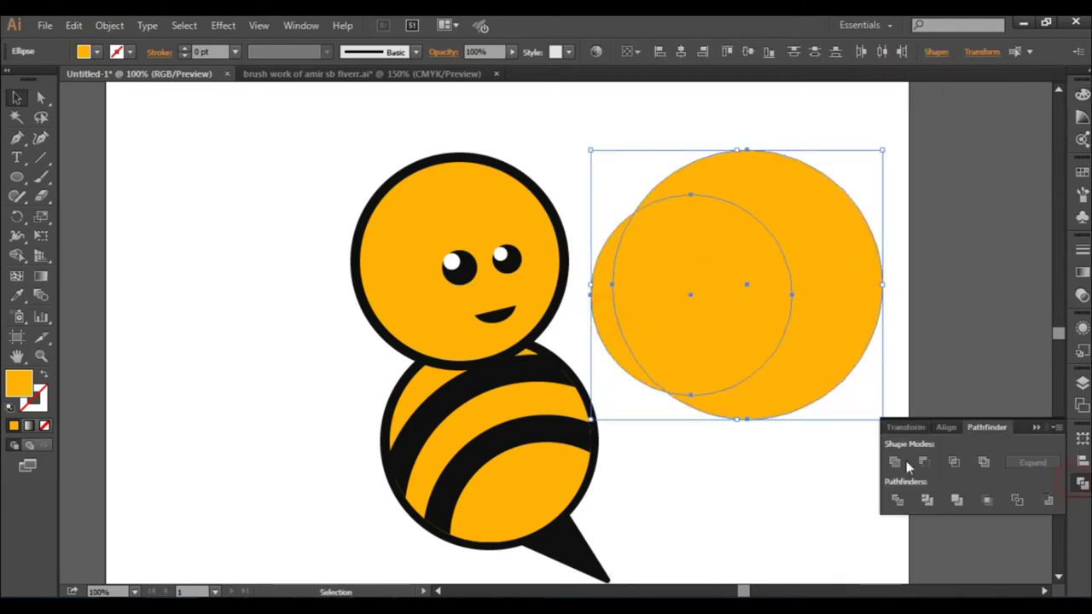
{"action": "left_click", "coordinate": [779, 480]}
Place the crescent along the inner left edge of the head and adjust it to meet the outline.
{"action": "left_click_drag", "start_coordinate": [623, 336], "coordinate": [375, 299]}
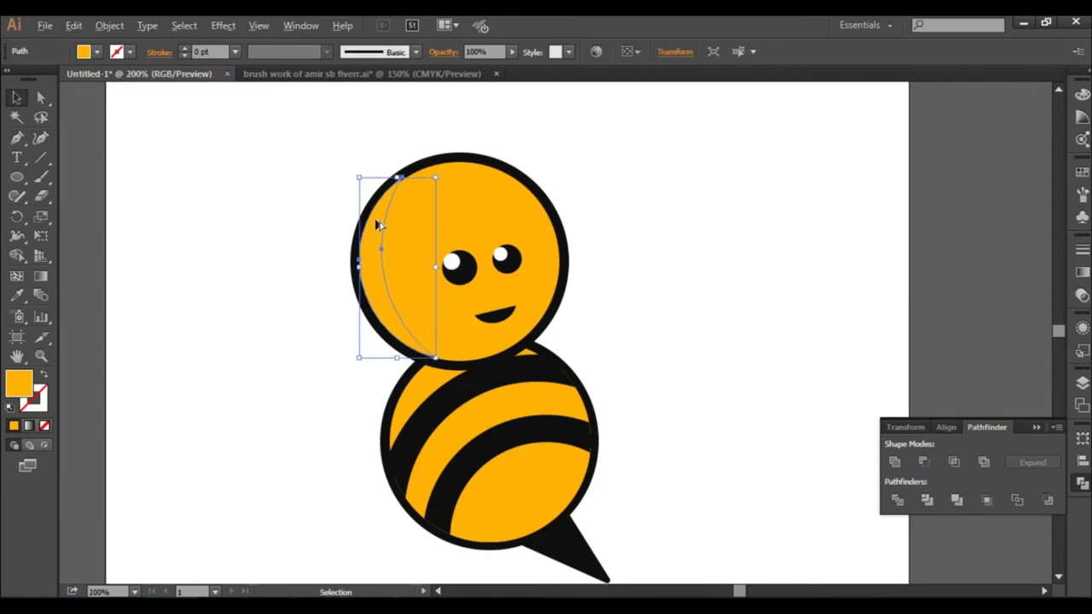
{"action": "scroll", "coordinate": [382, 226], "scroll_direction": "up", "scroll_amount": 3}
{"action": "scroll", "coordinate": [370, 248], "scroll_direction": "down", "scroll_amount": 2}
{"action": "left_click_drag", "start_coordinate": [442, 546], "coordinate": [443, 536]}
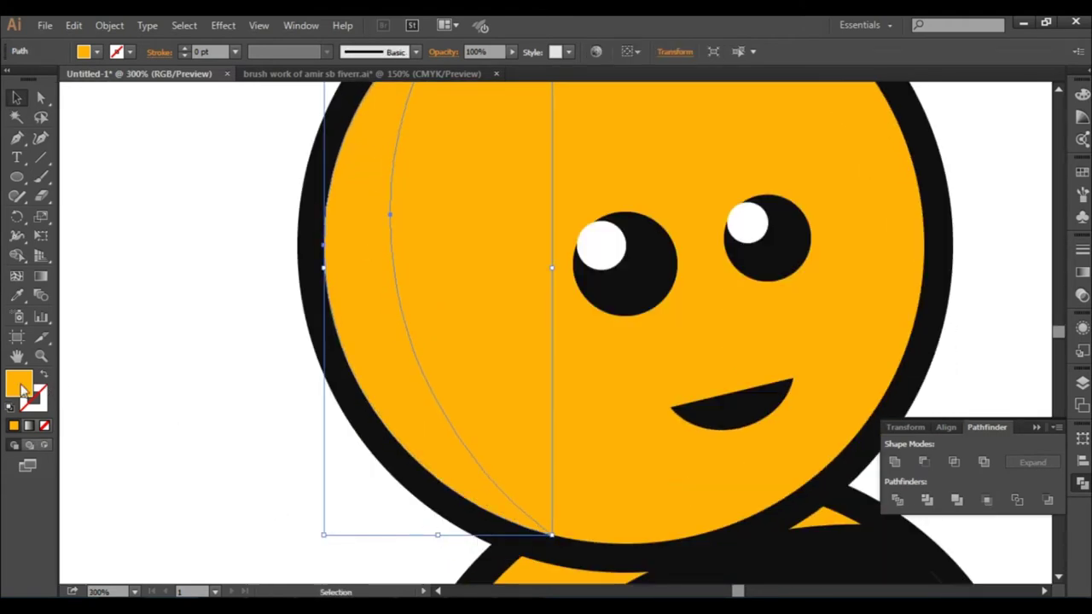
Change the head crescent's fill to a darker orange shade.
{"action": "double_click", "coordinate": [20, 386]}
{"action": "left_click", "coordinate": [568, 392]}
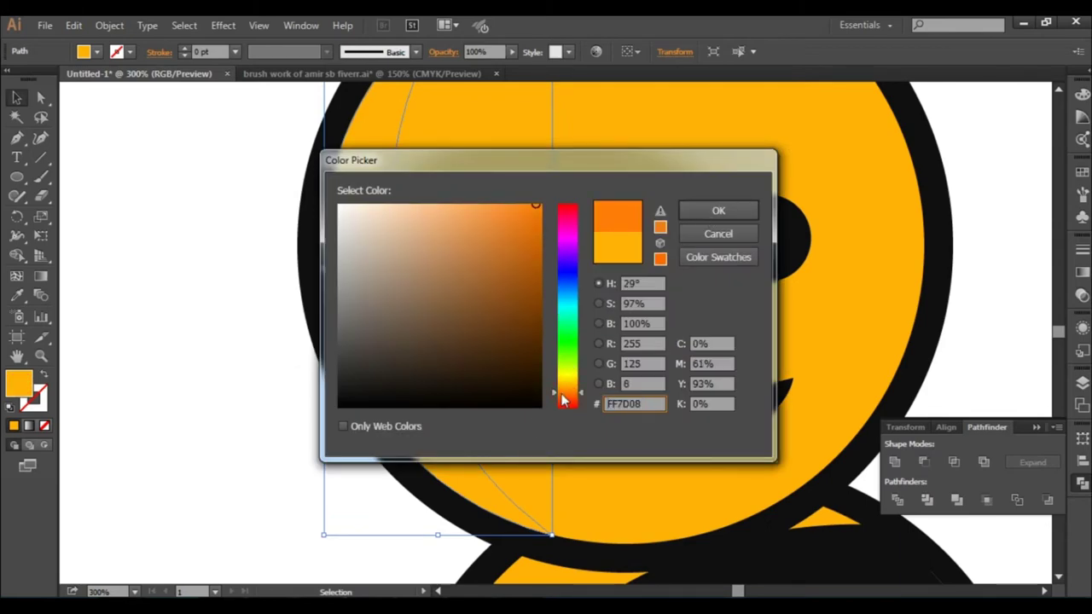
{"action": "left_click_drag", "start_coordinate": [561, 394], "coordinate": [565, 389]}
{"action": "left_click", "coordinate": [718, 211]}
{"action": "left_click", "coordinate": [171, 358]}
Copy the dark orange crescent onto the inner left edge of the body.
{"action": "scroll", "coordinate": [252, 363], "scroll_direction": "down", "scroll_amount": 3}
{"action": "left_click_drag", "start_coordinate": [244, 497], "coordinate": [333, 350]}
{"action": "scroll", "coordinate": [685, 335], "scroll_direction": "up", "scroll_amount": 1}
{"action": "left_click_drag", "start_coordinate": [236, 168], "coordinate": [284, 431]}
{"action": "left_click", "coordinate": [191, 465]}
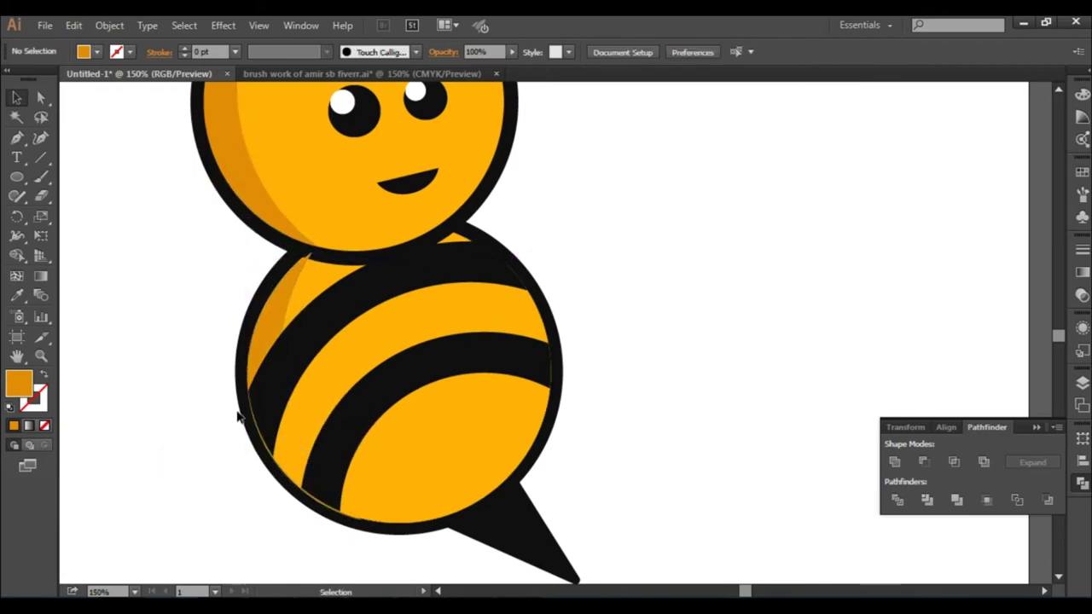
Nudge the body's crescent into line with the inner edge of the body outline at both ends.
{"action": "scroll", "coordinate": [268, 317], "scroll_direction": "up", "scroll_amount": 2}
{"action": "left_click", "coordinate": [288, 279]}
{"action": "left_click_drag", "start_coordinate": [289, 273], "coordinate": [290, 278]}
{"action": "scroll", "coordinate": [296, 350], "scroll_direction": "down", "scroll_amount": 5}
{"action": "scroll", "coordinate": [365, 486], "scroll_direction": "up", "scroll_amount": 2}
{"action": "scroll", "coordinate": [365, 490], "scroll_direction": "up", "scroll_amount": 1}
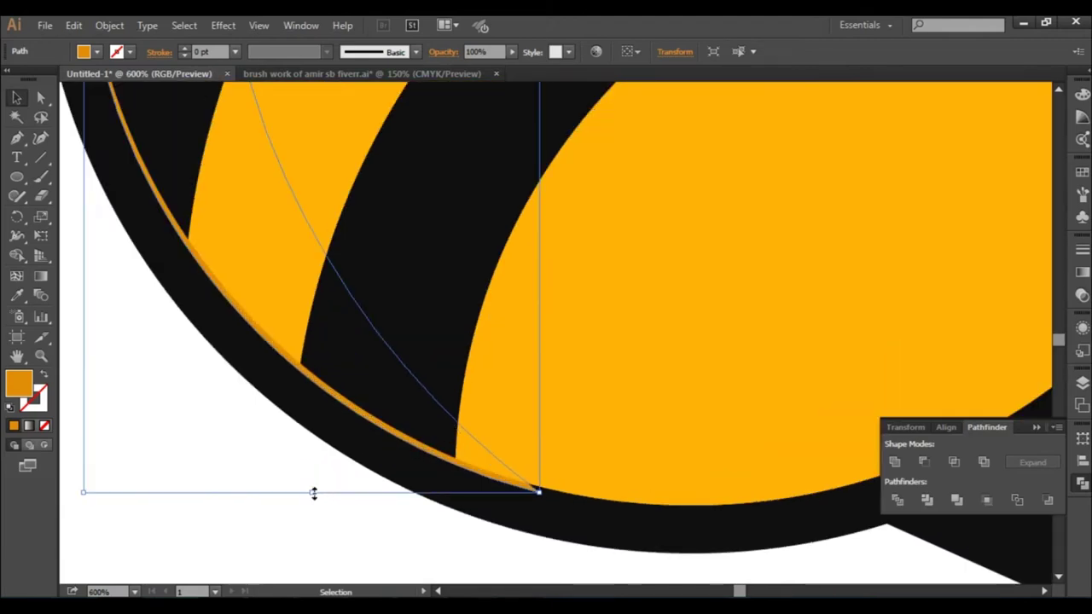
{"action": "scroll", "coordinate": [313, 489], "scroll_direction": "down", "scroll_amount": 4}
{"action": "scroll", "coordinate": [322, 378], "scroll_direction": "up", "scroll_amount": 4}
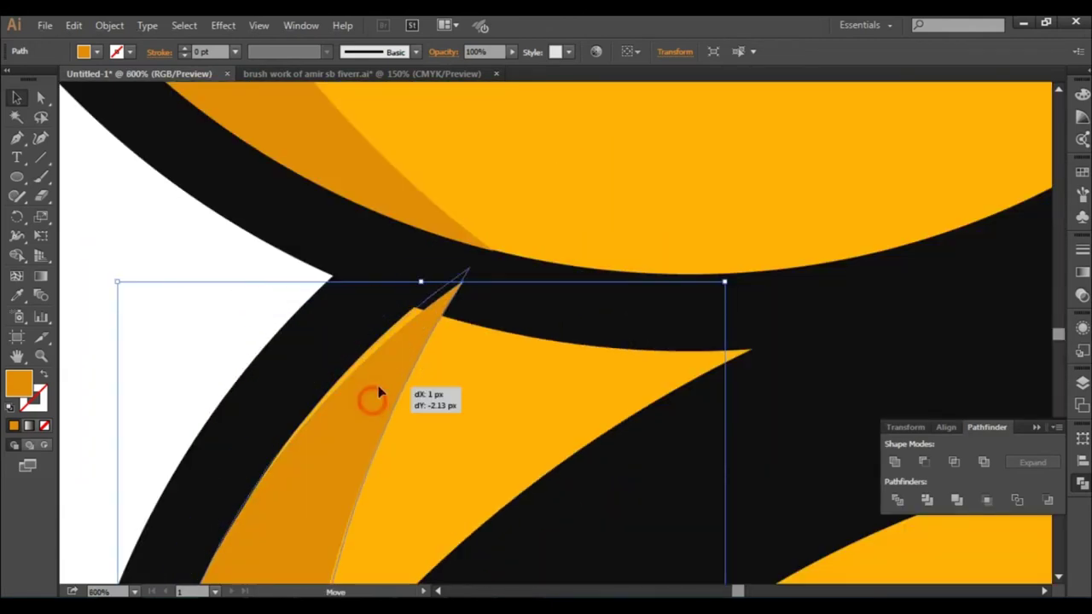
{"action": "scroll", "coordinate": [372, 410], "scroll_direction": "down", "scroll_amount": 3}
{"action": "scroll", "coordinate": [375, 412], "scroll_direction": "down", "scroll_amount": 3}
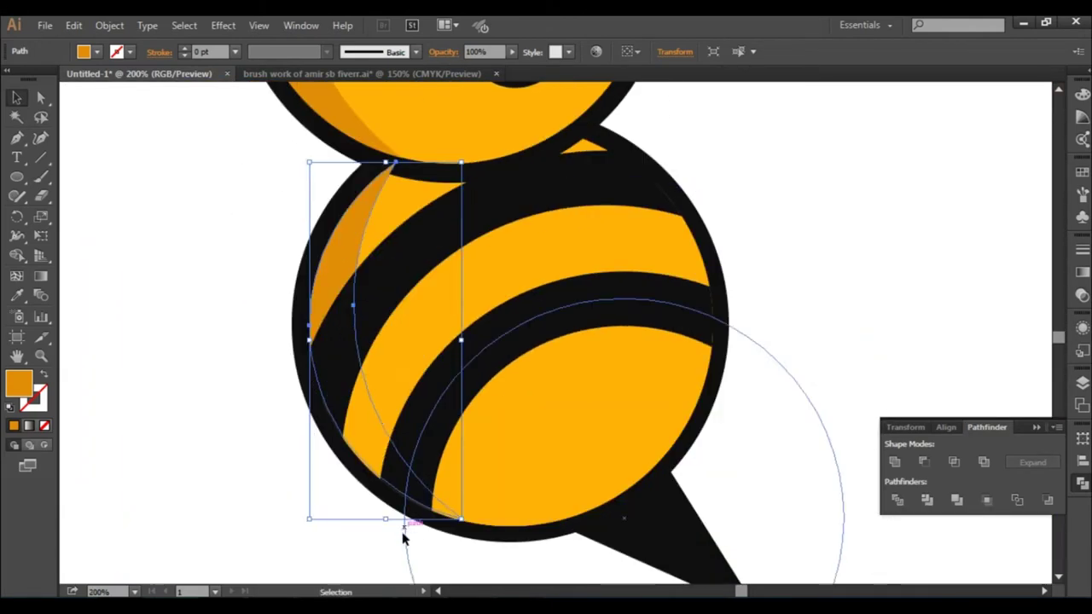
Fine-tune the dark orange body crescent's lower end against the inside of the body outline.
{"action": "scroll", "coordinate": [405, 533], "scroll_direction": "up", "scroll_amount": 3}
{"action": "left_click_drag", "start_coordinate": [297, 503], "coordinate": [298, 512]}
{"action": "scroll", "coordinate": [505, 408], "scroll_direction": "down", "scroll_amount": 3}
Remove the fill from both stripe circles inside the body's clipped group, keeping their black strokes.
{"action": "double_click", "coordinate": [502, 407]}
{"action": "left_click", "coordinate": [439, 256]}
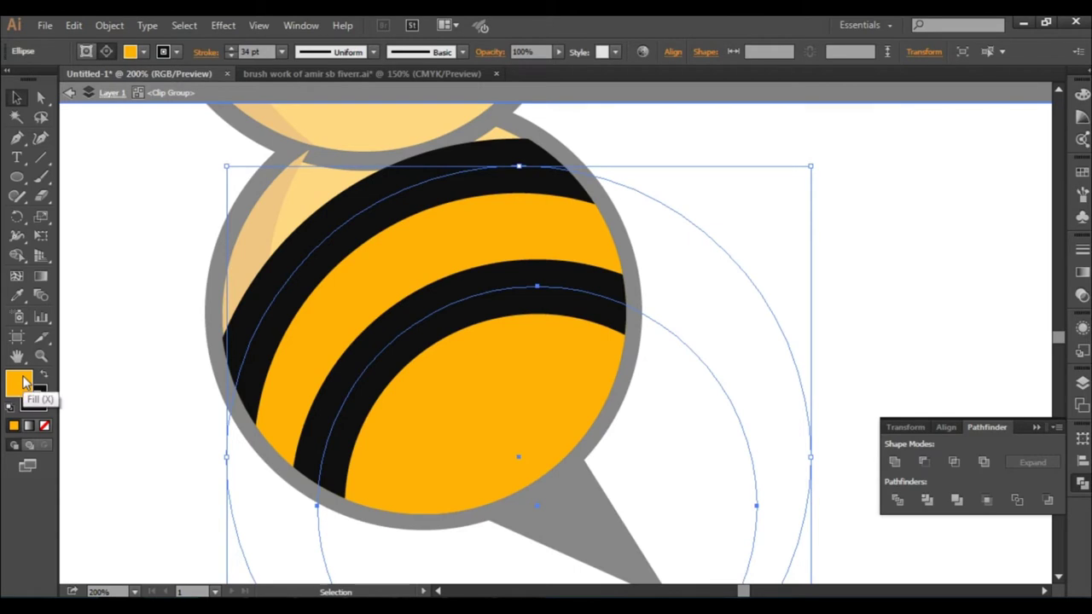
{"action": "left_click", "coordinate": [366, 359]}
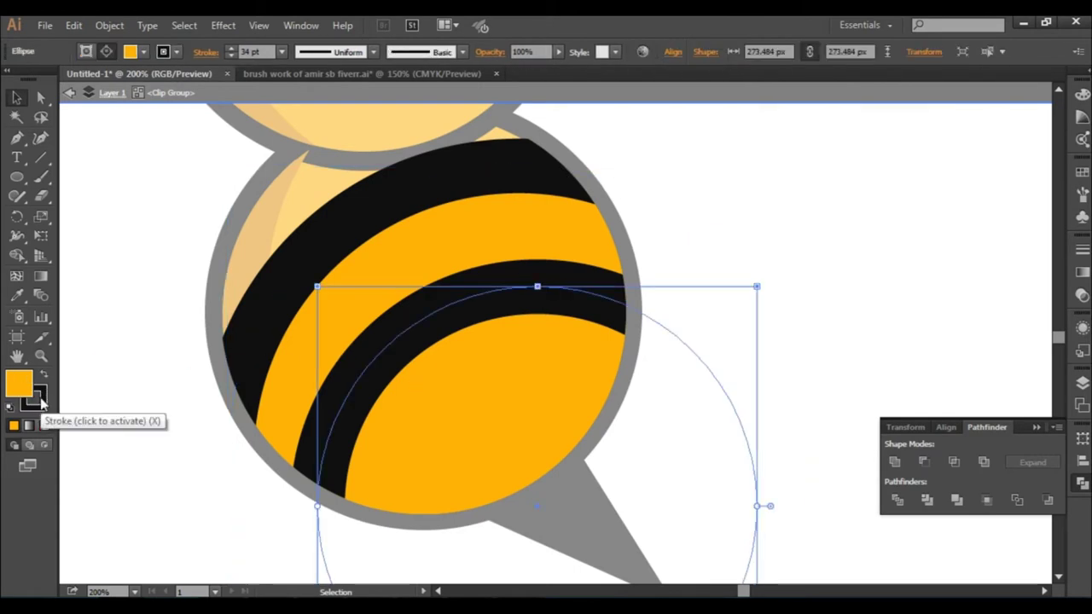
{"action": "left_click", "coordinate": [45, 427]}
{"action": "left_click", "coordinate": [287, 355]}
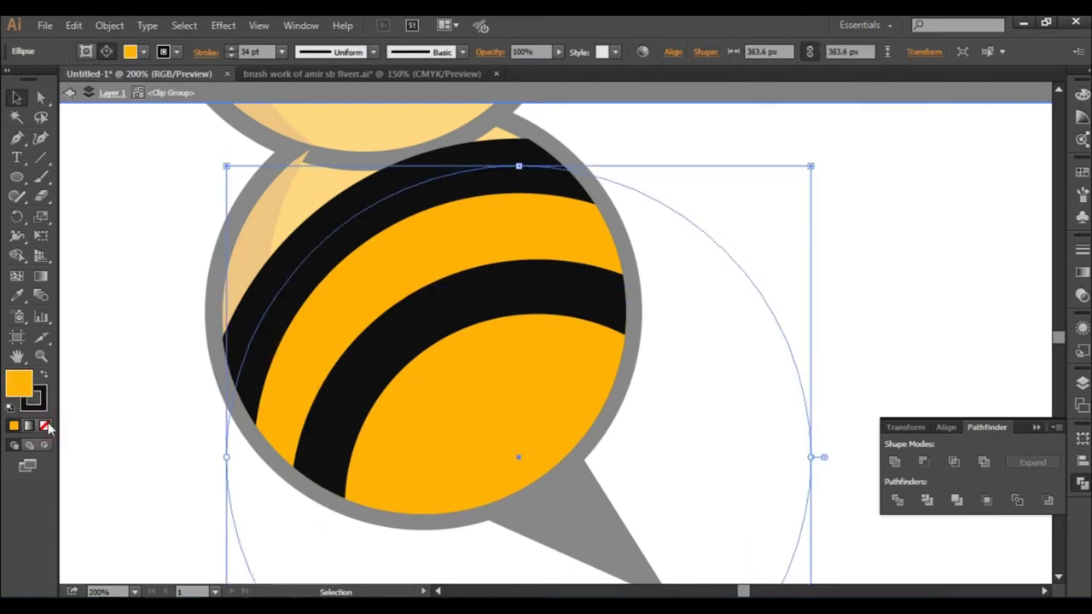
{"action": "left_click", "coordinate": [45, 427]}
{"action": "double_click", "coordinate": [118, 438]}
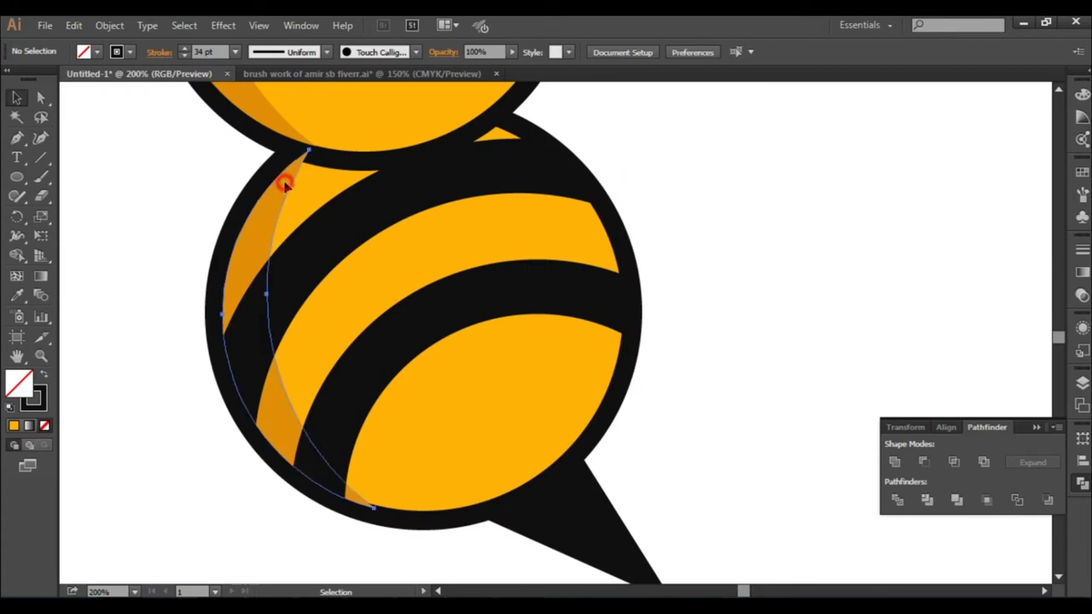
Select the body's crescent together with the body outline and refit the crescent's lower end along the inner edge.
{"action": "left_click", "coordinate": [285, 181]}
{"action": "left_click", "coordinate": [285, 397], "text": "shift"}
{"action": "key", "text": "ctrl+7"}
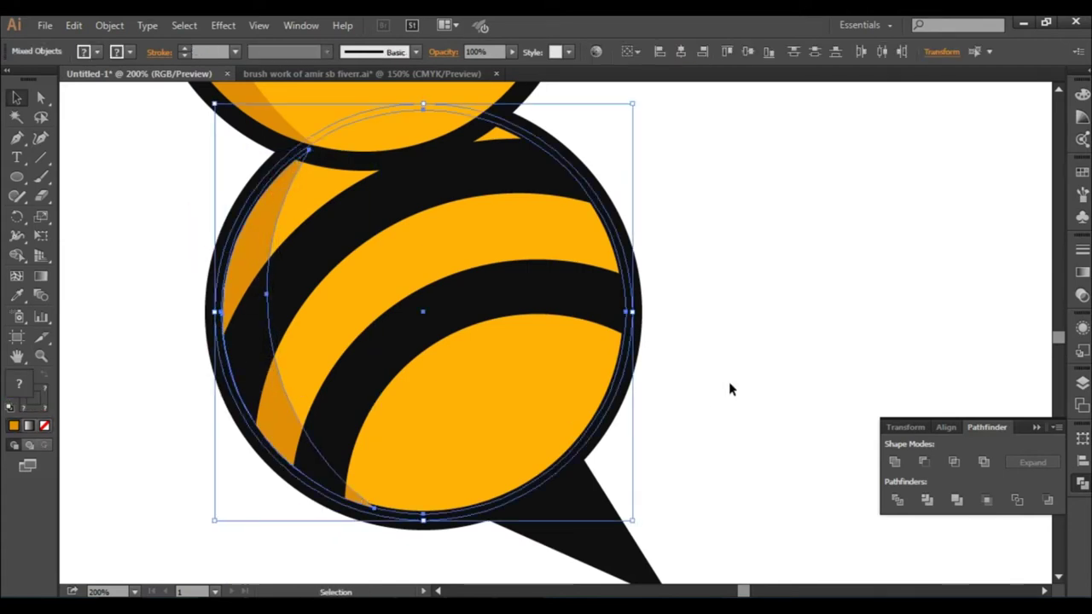
{"action": "left_click", "coordinate": [685, 399]}
{"action": "scroll", "coordinate": [344, 503], "scroll_direction": "up", "scroll_amount": 4}
{"action": "left_click", "coordinate": [399, 489]}
{"action": "left_click_drag", "start_coordinate": [163, 521], "coordinate": [164, 508]}
{"action": "scroll", "coordinate": [239, 536], "scroll_direction": "down", "scroll_amount": 5}
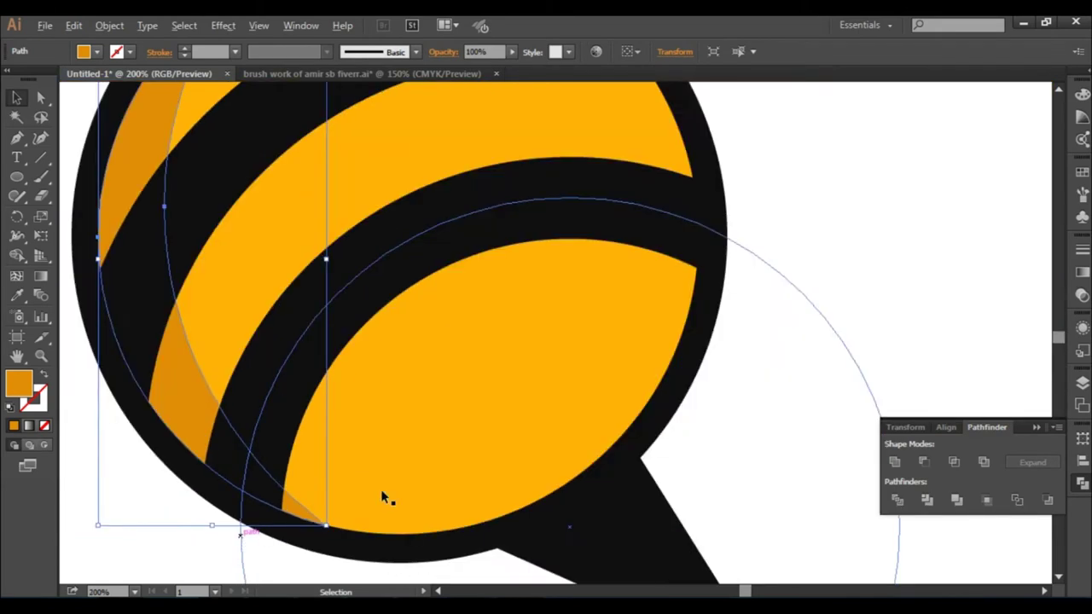
{"action": "left_click", "coordinate": [697, 259]}
Draw a 261 px circle overlapping the top of the head and copy the head's yellow fill and 12 pt black stroke onto it.
{"action": "scroll", "coordinate": [620, 347], "scroll_direction": "down", "scroll_amount": 1}
{"action": "left_click_drag", "start_coordinate": [620, 347], "coordinate": [565, 339]}
{"action": "scroll", "coordinate": [641, 347], "scroll_direction": "down", "scroll_amount": 2}
{"action": "left_click_drag", "start_coordinate": [583, 238], "coordinate": [377, 509]}
{"action": "left_click", "coordinate": [608, 349]}
{"action": "left_click", "coordinate": [490, 261]}
{"action": "scroll", "coordinate": [491, 273], "scroll_direction": "up", "scroll_amount": 2}
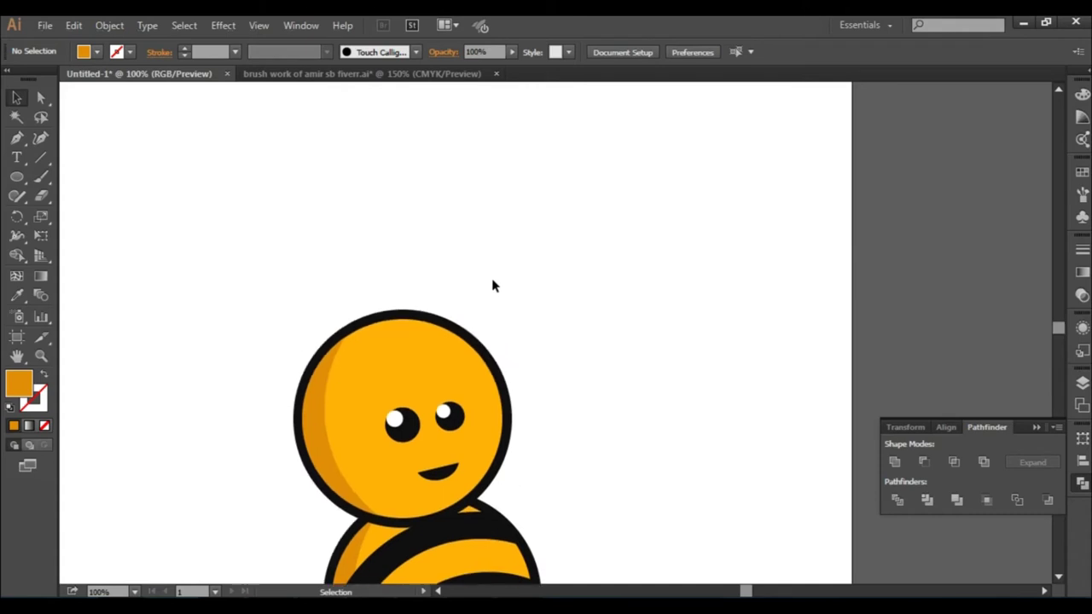
{"action": "left_click_drag", "start_coordinate": [365, 198], "coordinate": [574, 407]}
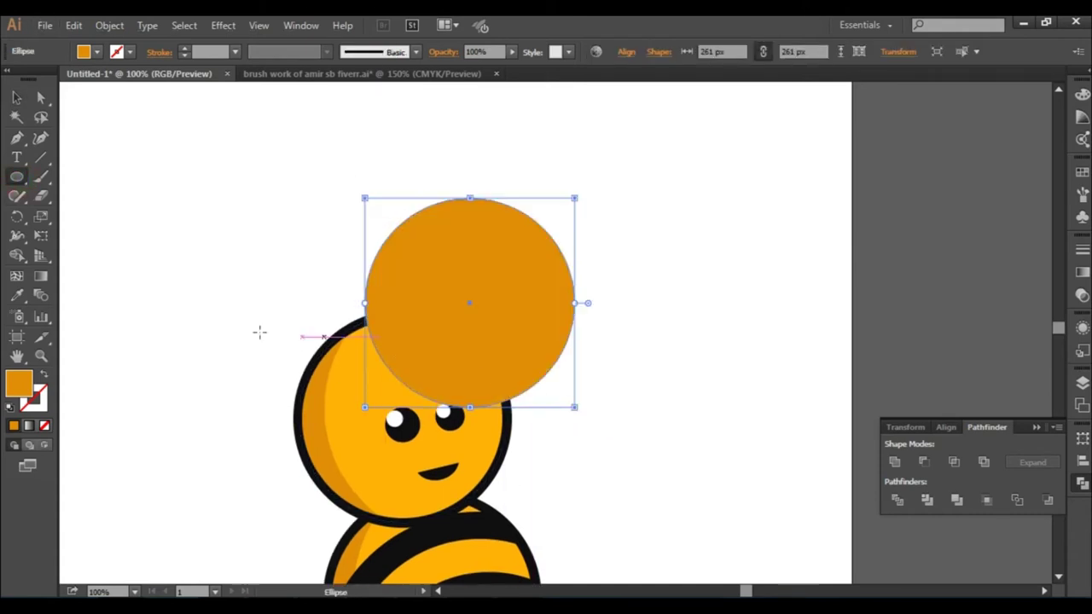
{"action": "key", "text": "i"}
{"action": "left_click", "coordinate": [304, 378]}
{"action": "left_click", "coordinate": [16, 97]}
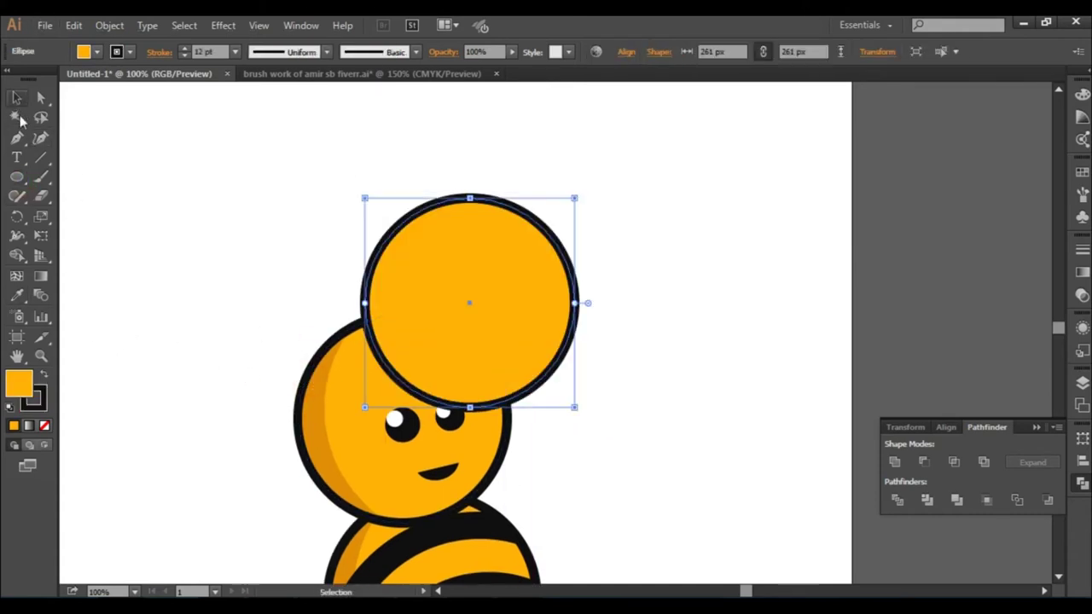
Cut a short arc from the new circle's upper left edge with Scissors and move the rest of the circle aside.
{"action": "left_click", "coordinate": [43, 198]}
{"action": "left_click", "coordinate": [102, 215]}
{"action": "left_click", "coordinate": [401, 224]}
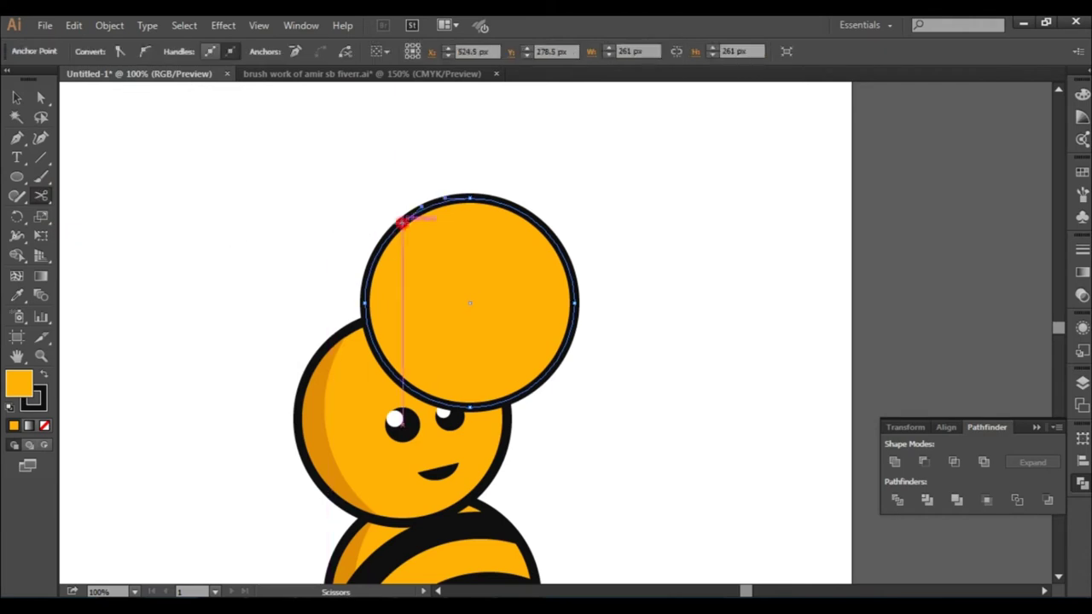
{"action": "left_click", "coordinate": [365, 318]}
{"action": "left_click", "coordinate": [19, 100]}
{"action": "left_click", "coordinate": [437, 211]}
{"action": "left_click_drag", "start_coordinate": [435, 208], "coordinate": [642, 262]}
Remove the arc's fill and place a tilted copy on the head as the second antenna.
{"action": "left_click", "coordinate": [376, 270]}
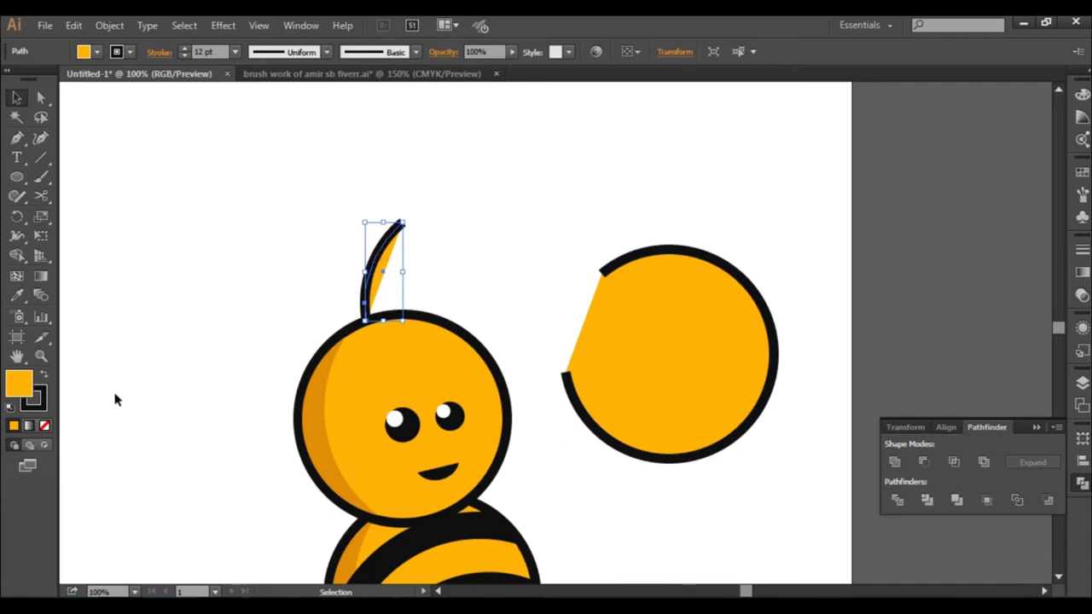
{"action": "left_click", "coordinate": [484, 288]}
{"action": "left_click_drag", "start_coordinate": [378, 255], "coordinate": [488, 221]}
{"action": "left_click", "coordinate": [508, 246]}
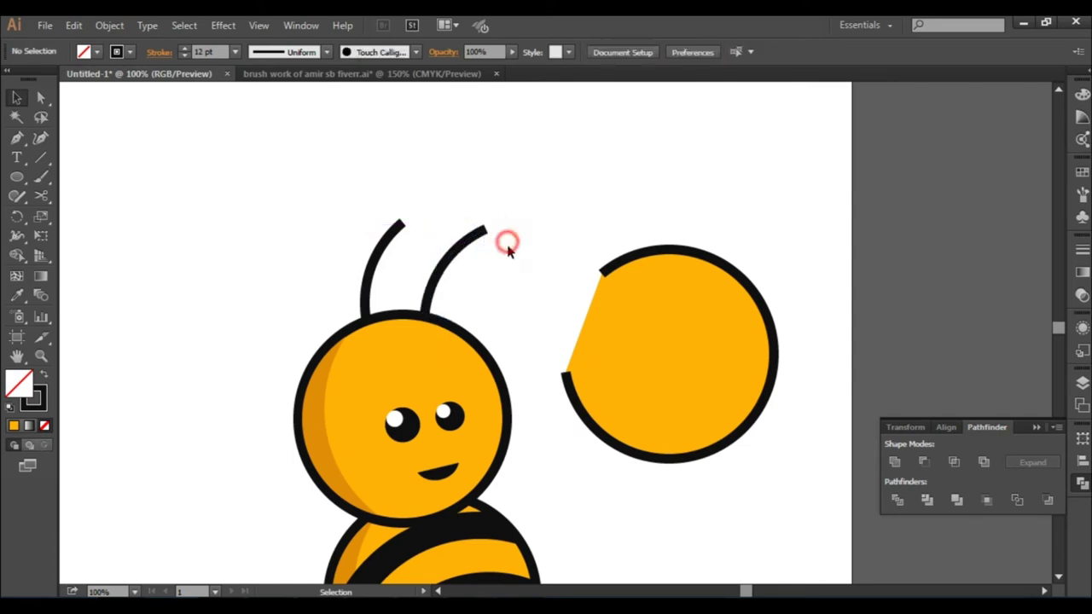
Draw a small solid black circle without a stroke and place one on the tip of each antenna.
{"action": "mouse_move", "coordinate": [147, 256]}
{"action": "left_mouse_down"}
{"action": "mouse_move", "coordinate": [402, 227]}
{"action": "mouse_move", "coordinate": [406, 250]}
{"action": "mouse_move", "coordinate": [399, 244]}
{"action": "mouse_move", "coordinate": [692, 235]}
{"action": "mouse_move", "coordinate": [719, 247]}
{"action": "left_mouse_up"}
{"action": "left_click", "coordinate": [43, 376]}
{"action": "left_click", "coordinate": [105, 358]}
{"action": "left_click", "coordinate": [397, 259]}
{"action": "scroll", "coordinate": [418, 229], "scroll_direction": "up", "scroll_amount": 4}
{"action": "left_click", "coordinate": [362, 204]}
{"action": "left_click", "coordinate": [386, 276]}
{"action": "left_click", "coordinate": [688, 316]}
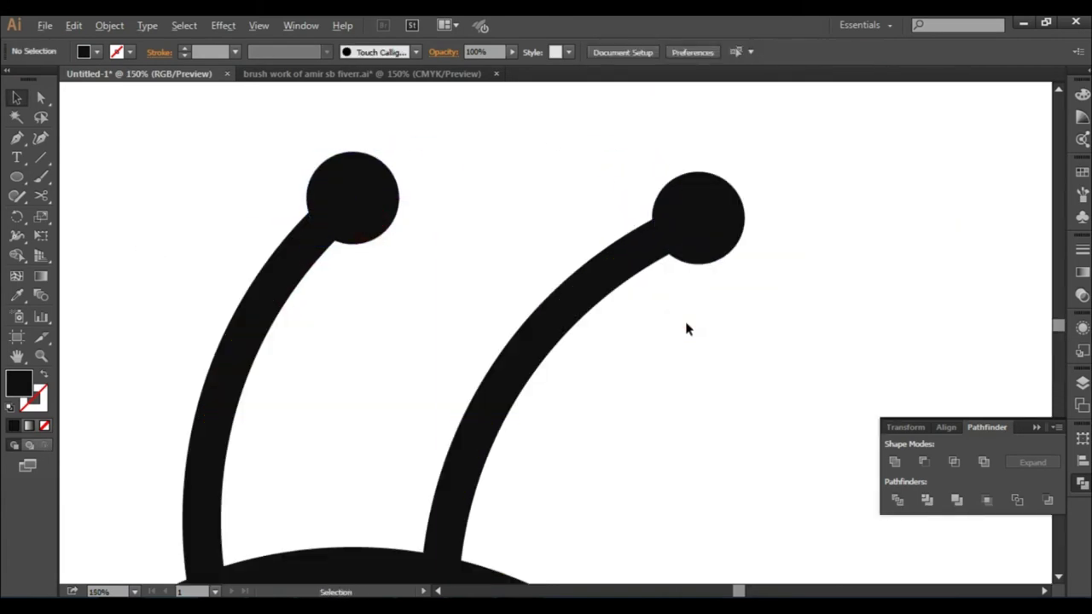
Delete the leftover cut circle beside the head.
{"action": "scroll", "coordinate": [685, 331], "scroll_direction": "down", "scroll_amount": 4}
{"action": "left_click_drag", "start_coordinate": [692, 424], "coordinate": [458, 245]}
{"action": "left_click_drag", "start_coordinate": [506, 134], "coordinate": [745, 422]}
{"action": "key", "text": "Delete"}
{"action": "left_click", "coordinate": [683, 391]}
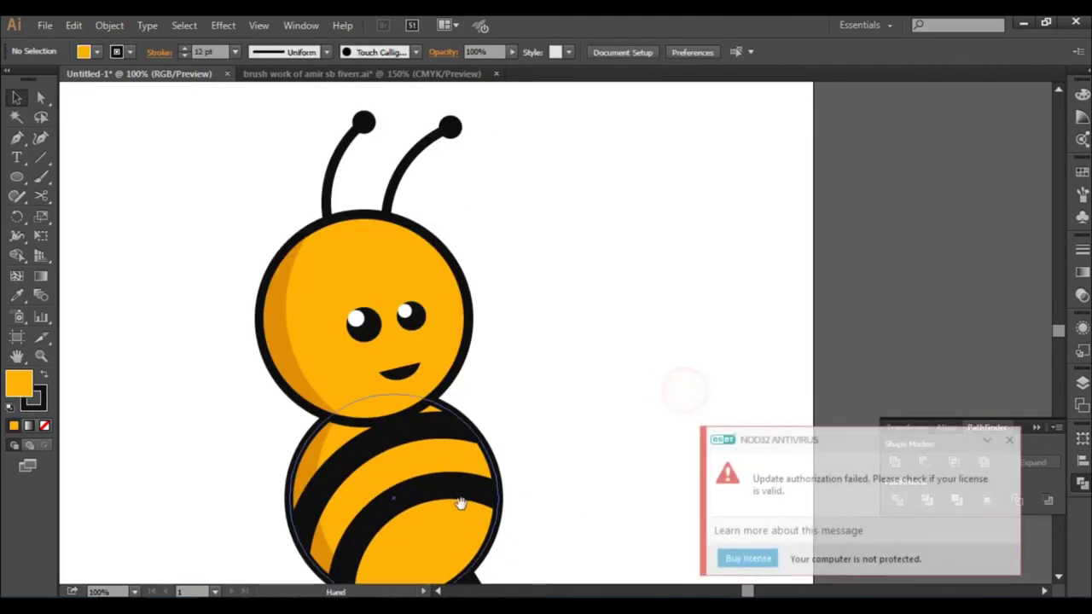
Draw a circle about 414 px wide left of the bee and place an overlapping copy above it.
{"action": "left_click_drag", "start_coordinate": [460, 503], "coordinate": [484, 385]}
{"action": "left_click", "coordinate": [584, 382]}
{"action": "scroll", "coordinate": [583, 383], "scroll_direction": "down", "scroll_amount": 1}
{"action": "left_click_drag", "start_coordinate": [13, 184], "coordinate": [51, 215]}
{"action": "left_click_drag", "start_coordinate": [128, 269], "coordinate": [350, 490]}
{"action": "left_click", "coordinate": [15, 99]}
{"action": "left_click_drag", "start_coordinate": [229, 418], "coordinate": [236, 300]}
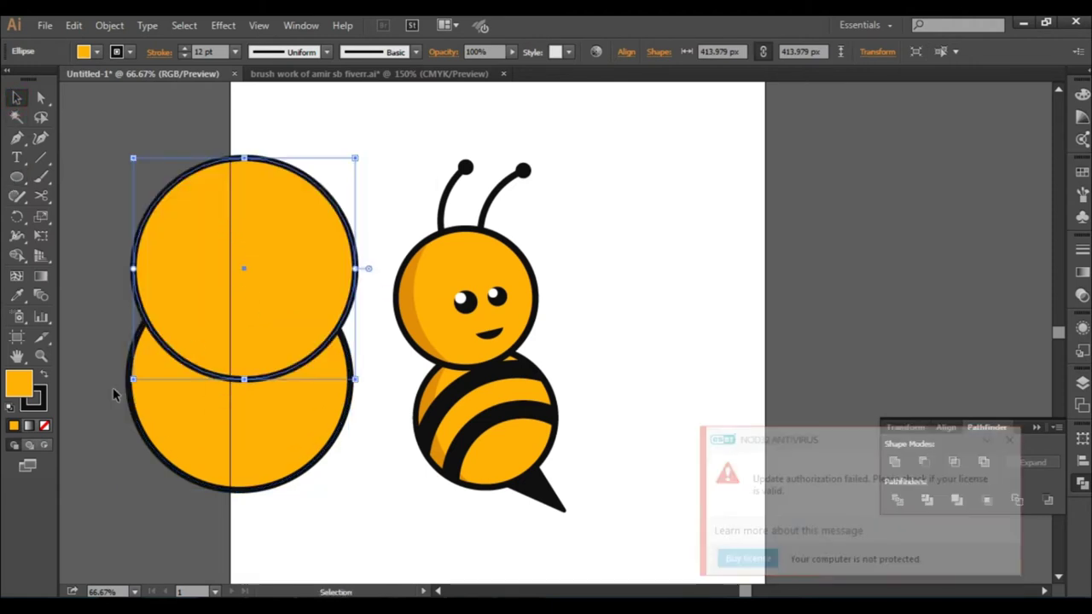
Remove the fill from both circles and add a slightly larger concentric copy of the upper one.
{"action": "key", "text": "slash"}
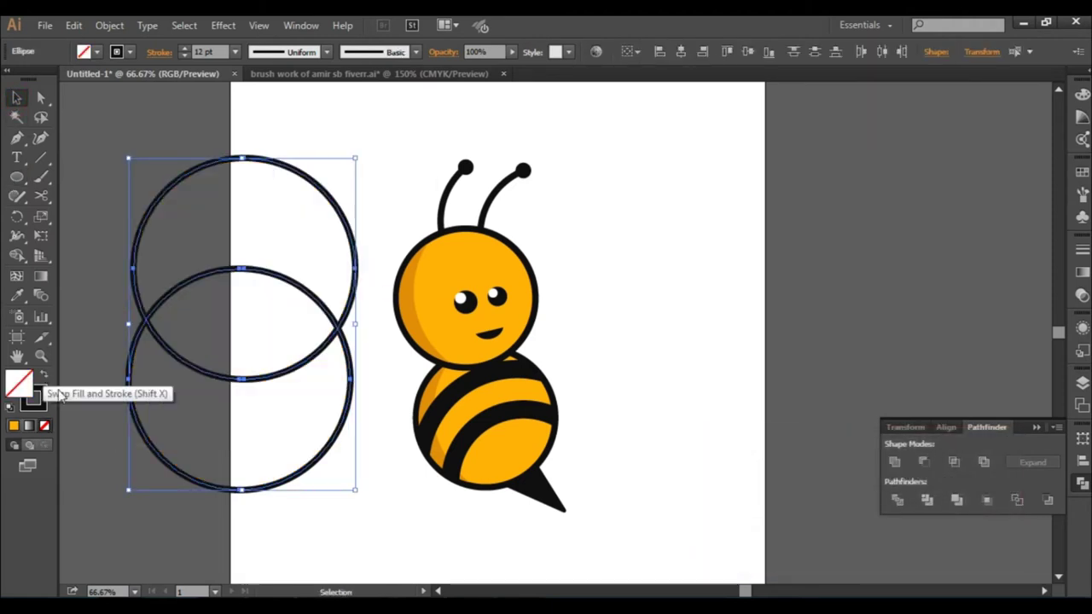
{"action": "left_click", "coordinate": [137, 401]}
{"action": "left_click", "coordinate": [201, 376]}
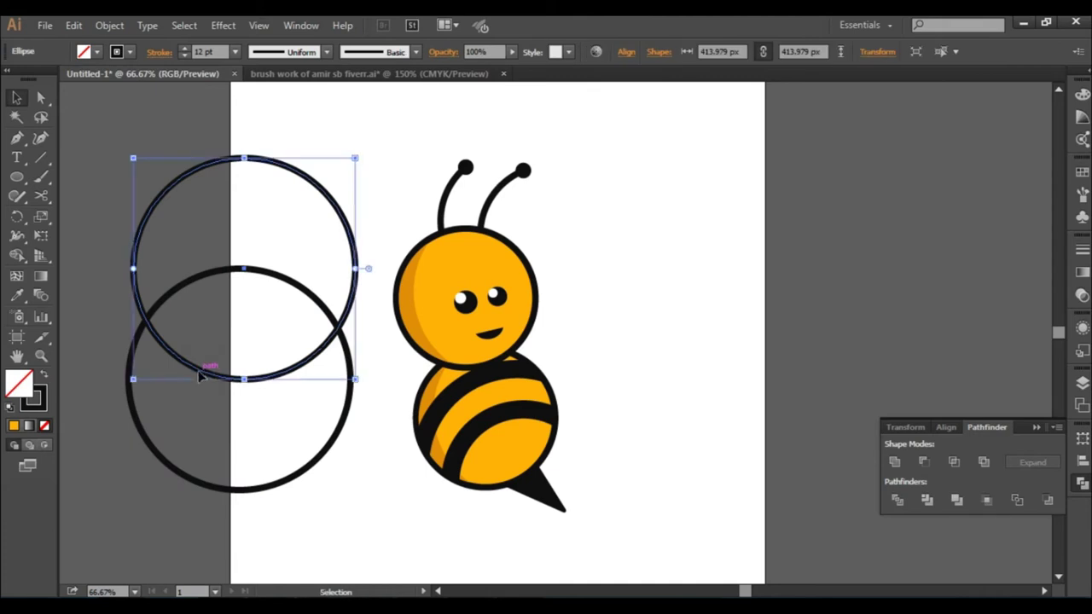
{"action": "key", "text": "v"}
{"action": "left_click_drag", "start_coordinate": [361, 378], "coordinate": [373, 394]}
{"action": "left_click", "coordinate": [331, 455]}
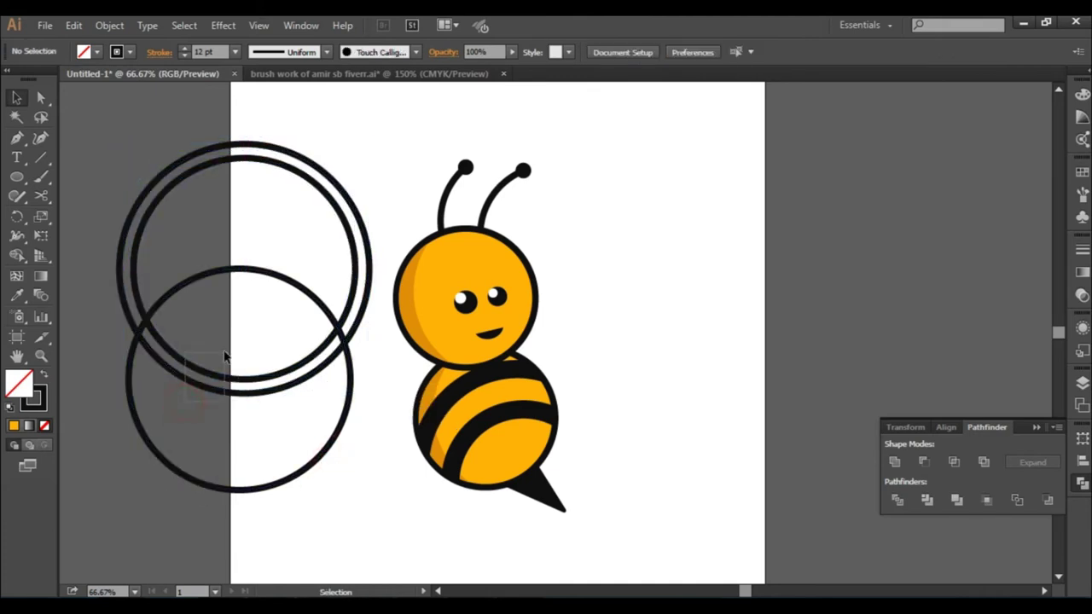
Select all three circles and rotate a copy of them about their intersection point nearest the bee.
{"action": "left_click_drag", "start_coordinate": [185, 401], "coordinate": [226, 352]}
{"action": "left_click_drag", "start_coordinate": [135, 239], "coordinate": [126, 290]}
{"action": "key", "text": "ctrl+z"}
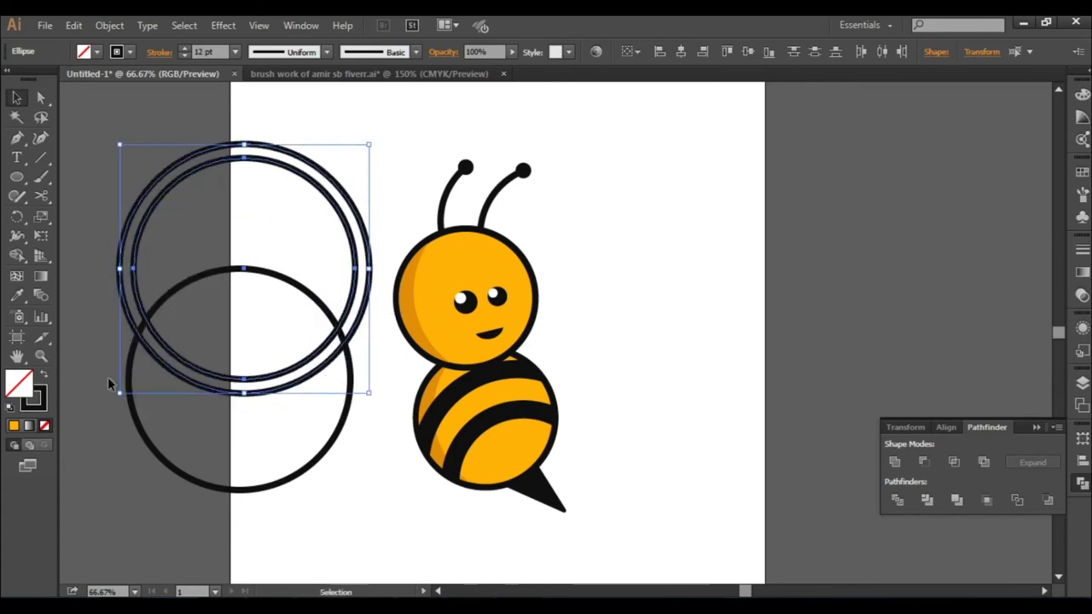
{"action": "left_click", "coordinate": [142, 327], "text": "shift"}
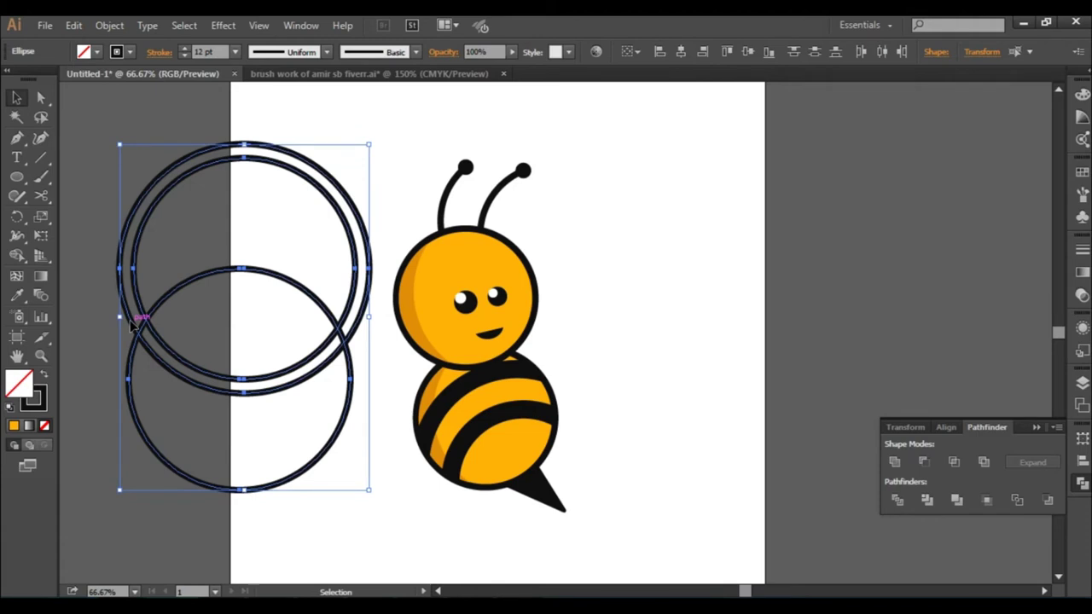
{"action": "key", "text": "r"}
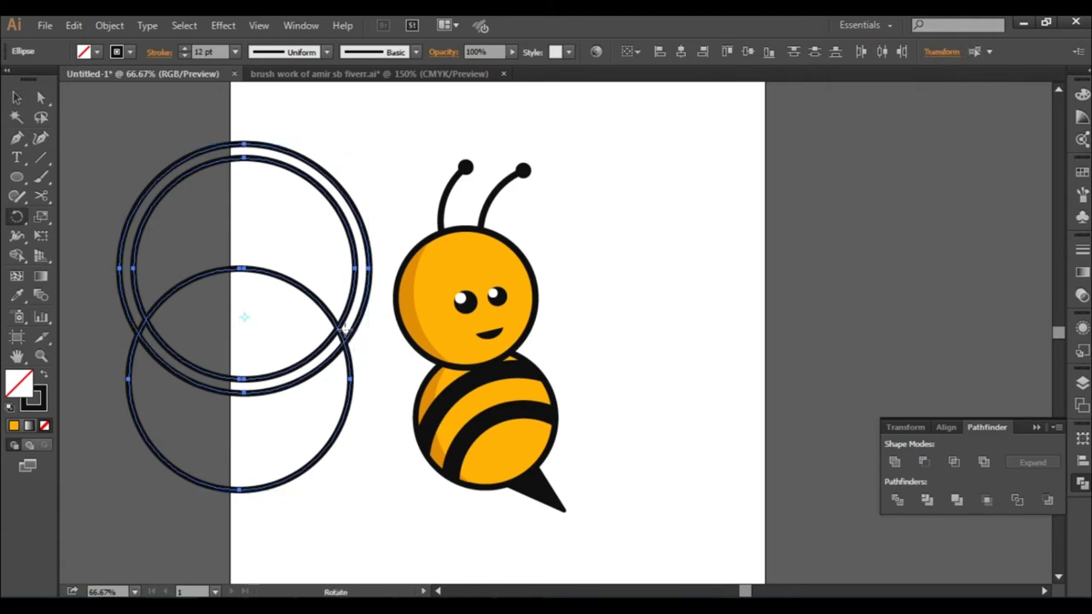
{"action": "left_click_drag", "start_coordinate": [147, 209], "coordinate": [126, 317]}
{"action": "left_click", "coordinate": [16, 97]}
{"action": "left_click", "coordinate": [107, 153]}
Set the stroke weight of all the overlapping circles to 1 pt.
{"action": "left_click_drag", "start_coordinate": [333, 476], "coordinate": [225, 205]}
{"action": "left_click", "coordinate": [180, 58]}
{"action": "left_click", "coordinate": [195, 135]}
{"action": "key", "text": "ctrl+z"}
{"action": "left_click", "coordinate": [128, 525]}
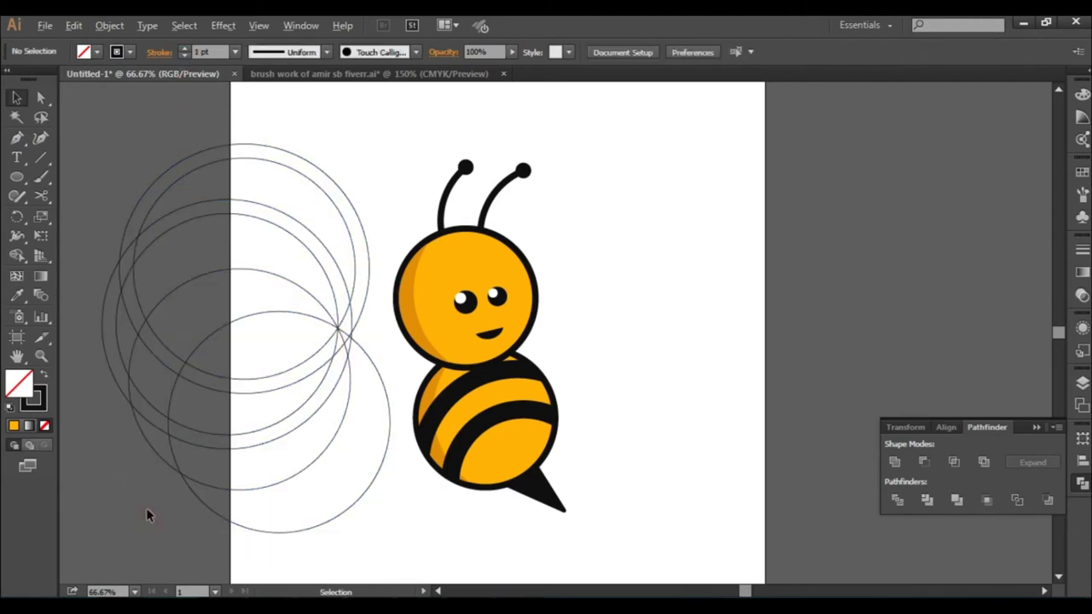
Use Shape Builder to form a lens-shaped upper wing and a curved lower wing from the overlapping circles.
{"action": "key", "text": "ctrl+plus"}
{"action": "left_click_drag", "start_coordinate": [139, 510], "coordinate": [476, 145]}
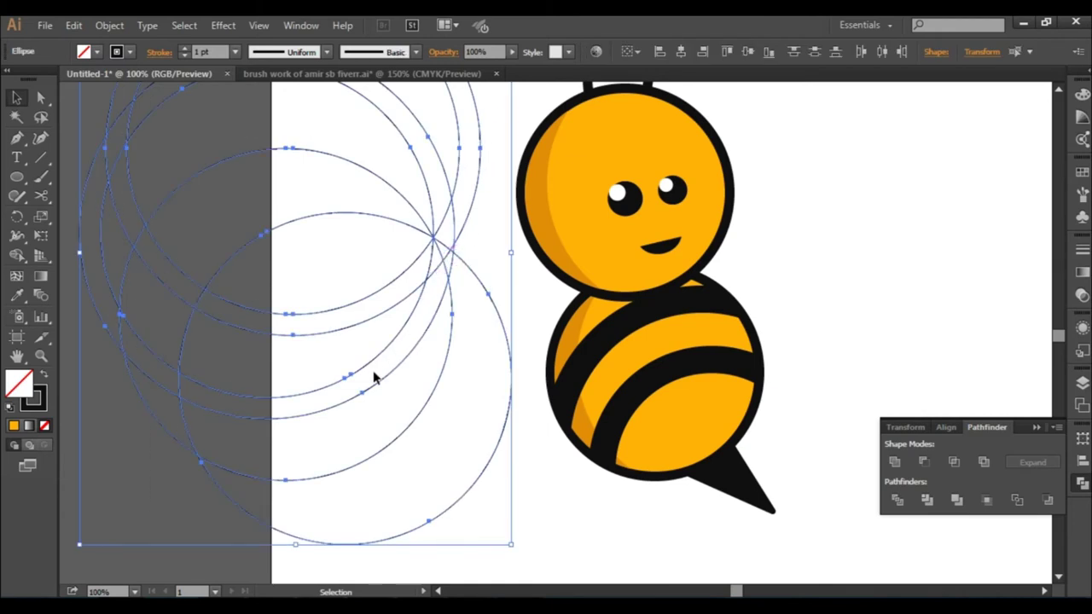
{"action": "left_click", "coordinate": [16, 255]}
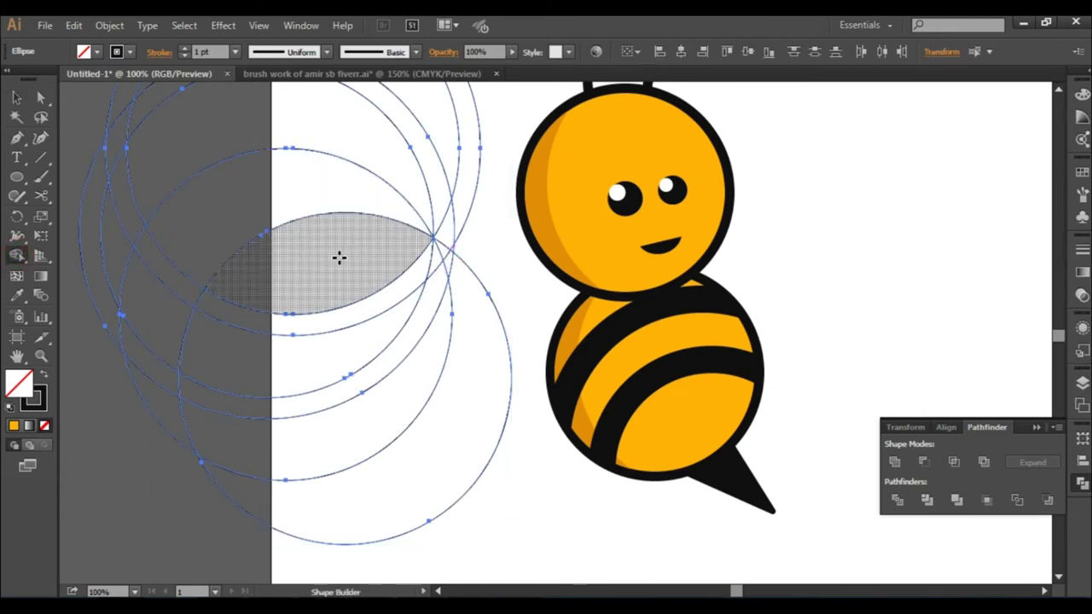
{"action": "left_click", "coordinate": [367, 252]}
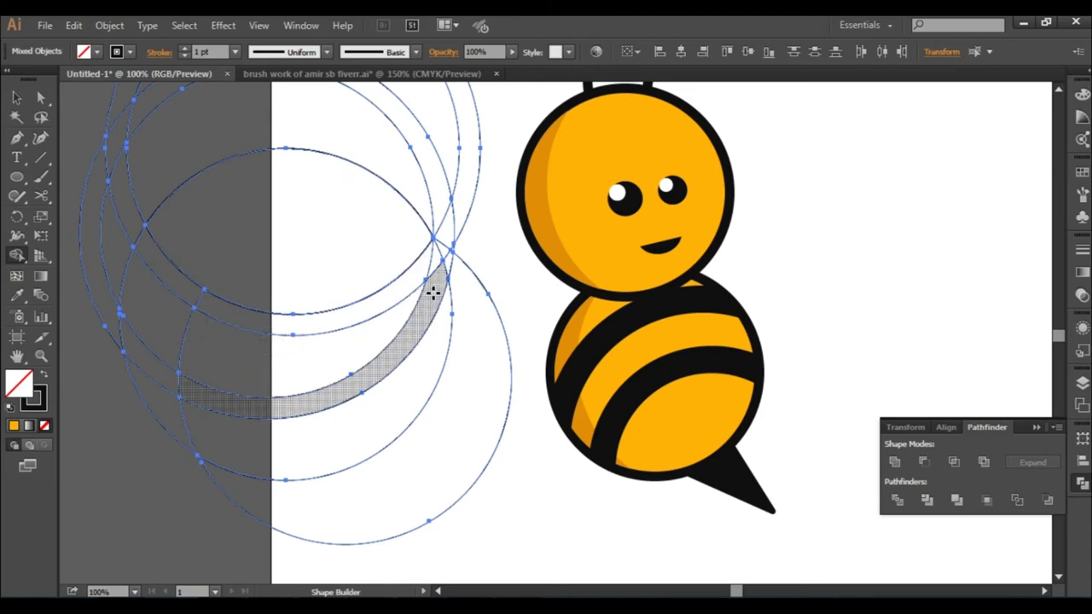
{"action": "left_click_drag", "start_coordinate": [439, 254], "coordinate": [402, 319]}
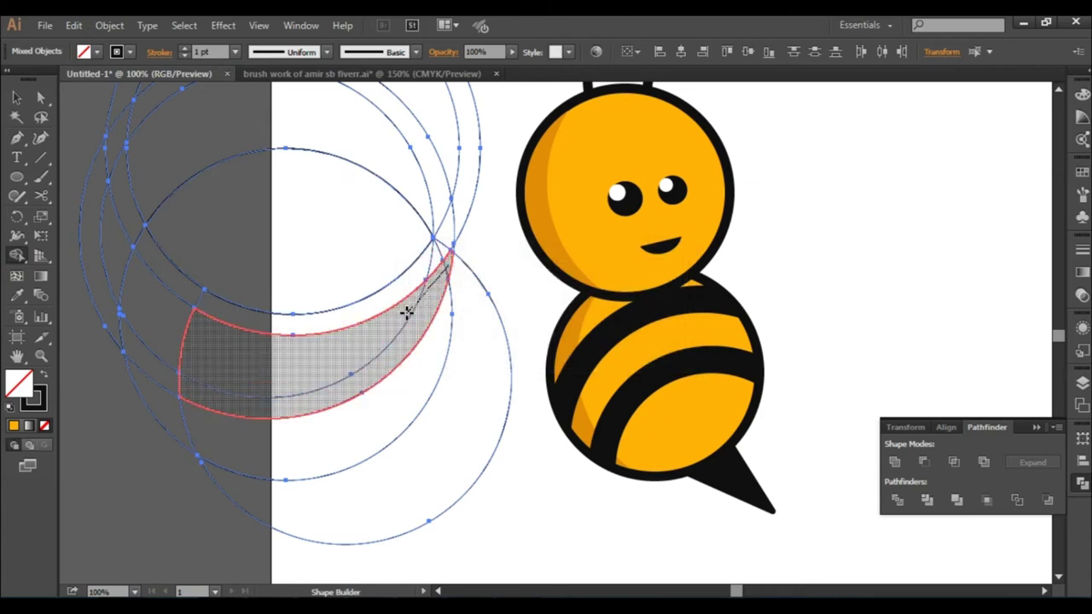
Delete the leftover outer circle pieces surrounding the wing shapes.
{"action": "left_click", "coordinate": [17, 98]}
{"action": "left_click_drag", "start_coordinate": [119, 453], "coordinate": [241, 445]}
{"action": "key", "text": "Delete"}
{"action": "left_click_drag", "start_coordinate": [101, 385], "coordinate": [121, 321]}
Delete the remaining circle piece above the upper wing and the narrow strip between the two wings.
{"action": "scroll", "coordinate": [142, 255], "scroll_direction": "up", "scroll_amount": 3}
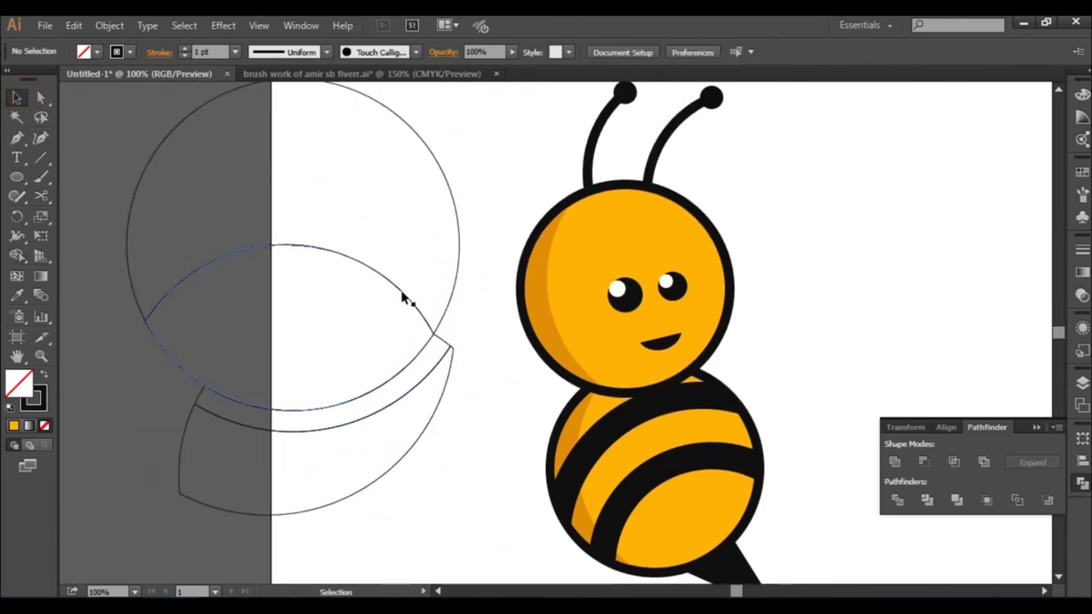
{"action": "left_click", "coordinate": [412, 379]}
{"action": "key", "text": "ctrl+z"}
{"action": "left_click", "coordinate": [471, 312]}
{"action": "left_click", "coordinate": [446, 344]}
{"action": "key", "text": "Delete"}
{"action": "left_click_drag", "start_coordinate": [444, 345], "coordinate": [365, 291]}
{"action": "left_click_drag", "start_coordinate": [416, 339], "coordinate": [416, 340]}
{"action": "left_click", "coordinate": [458, 277]}
{"action": "key", "text": "Delete"}
{"action": "left_click", "coordinate": [472, 310]}
Copy the bee's yellow fill and 12 pt black stroke onto both wings and move them up against the bee.
{"action": "left_click_drag", "start_coordinate": [463, 270], "coordinate": [237, 530]}
{"action": "key", "text": "i"}
{"action": "left_click", "coordinate": [527, 326]}
{"action": "key", "text": "v"}
{"action": "left_click_drag", "start_coordinate": [294, 322], "coordinate": [395, 358]}
Show the full stroke options and give both wing outlines rounded corners.
{"action": "left_click", "coordinate": [1082, 249]}
{"action": "left_click", "coordinate": [1056, 241]}
{"action": "left_click", "coordinate": [972, 242]}
{"action": "left_click", "coordinate": [796, 356]}
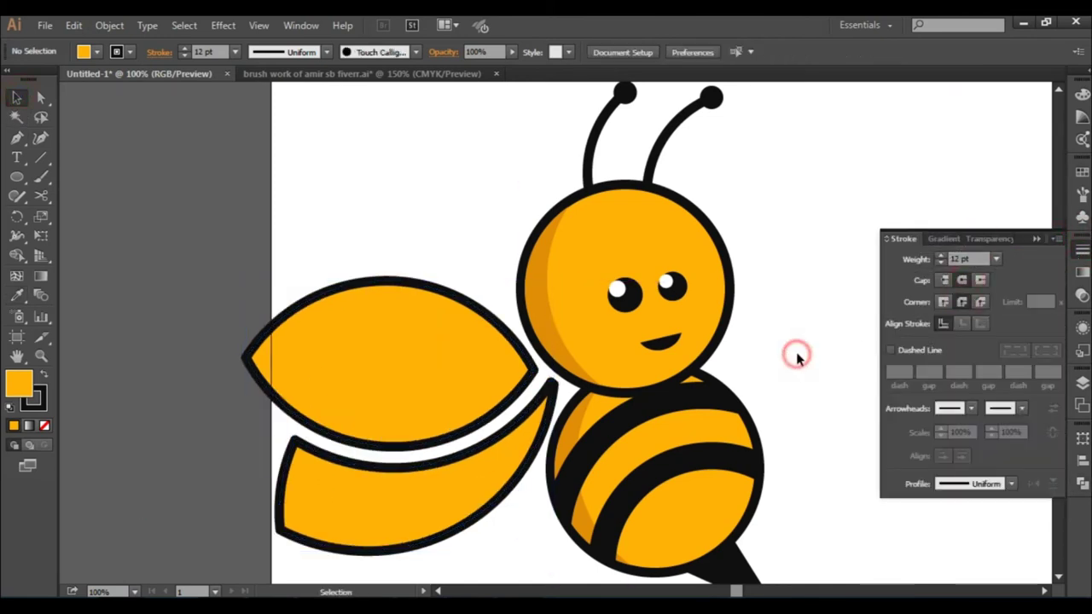
Scale both wings down slightly and reposition them beside the head and body.
{"action": "scroll", "coordinate": [796, 354], "scroll_direction": "down", "scroll_amount": 1}
{"action": "left_click_drag", "start_coordinate": [750, 357], "coordinate": [675, 361]}
{"action": "left_click_drag", "start_coordinate": [494, 503], "coordinate": [390, 367]}
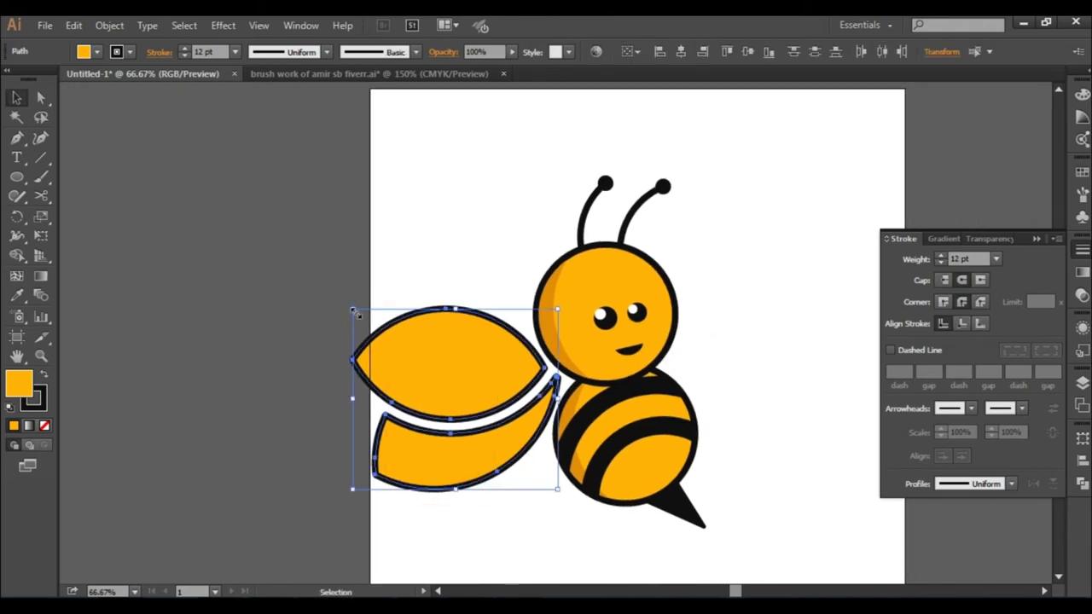
{"action": "left_click_drag", "start_coordinate": [355, 313], "coordinate": [366, 322]}
{"action": "left_click_drag", "start_coordinate": [461, 383], "coordinate": [467, 384]}
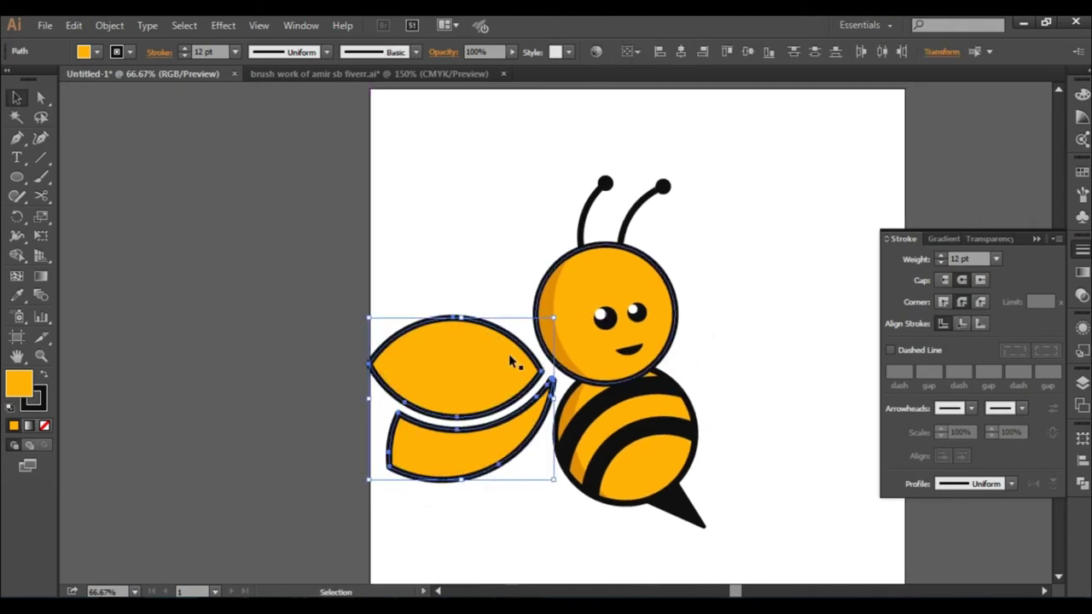
Change the fill of both wings to light blue.
{"action": "double_click", "coordinate": [32, 393]}
{"action": "left_click", "coordinate": [570, 293]}
{"action": "left_click", "coordinate": [404, 208]}
{"action": "left_click", "coordinate": [718, 211]}
{"action": "left_click", "coordinate": [776, 347]}
{"action": "left_click_drag", "start_coordinate": [743, 398], "coordinate": [603, 358]}
{"action": "left_click", "coordinate": [625, 373]}
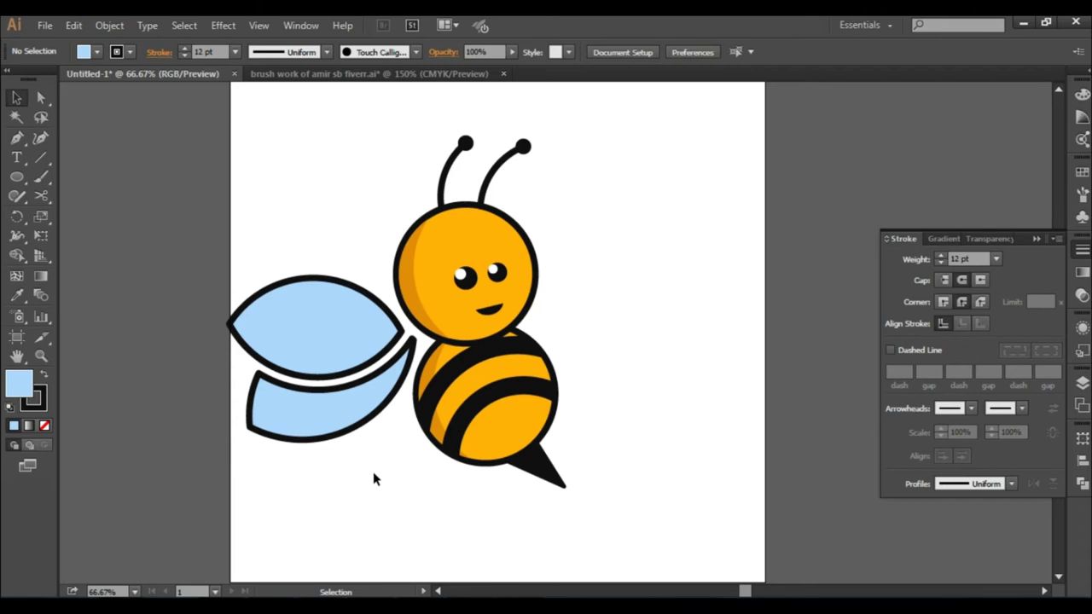
Draw a circle about 518 px wide over the wings and remove its fill.
{"action": "left_click", "coordinate": [285, 310]}
{"action": "key", "text": "l"}
{"action": "left_click_drag", "start_coordinate": [121, 209], "coordinate": [399, 486]}
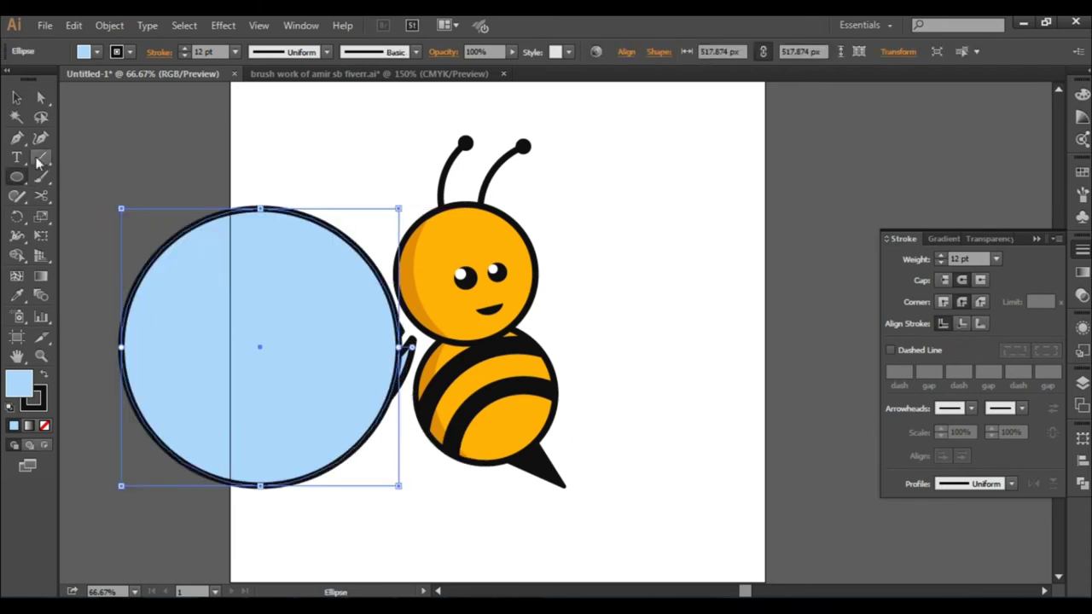
{"action": "left_click", "coordinate": [17, 97]}
{"action": "key", "text": "period"}
{"action": "key", "text": "slash"}
Lower the circle across the upper wing, copy both to the right of the bee and separate the copy's upper crescent with Shape Builder.
{"action": "left_click_drag", "start_coordinate": [281, 209], "coordinate": [774, 308]}
{"action": "left_click", "coordinate": [312, 298], "text": "shift"}
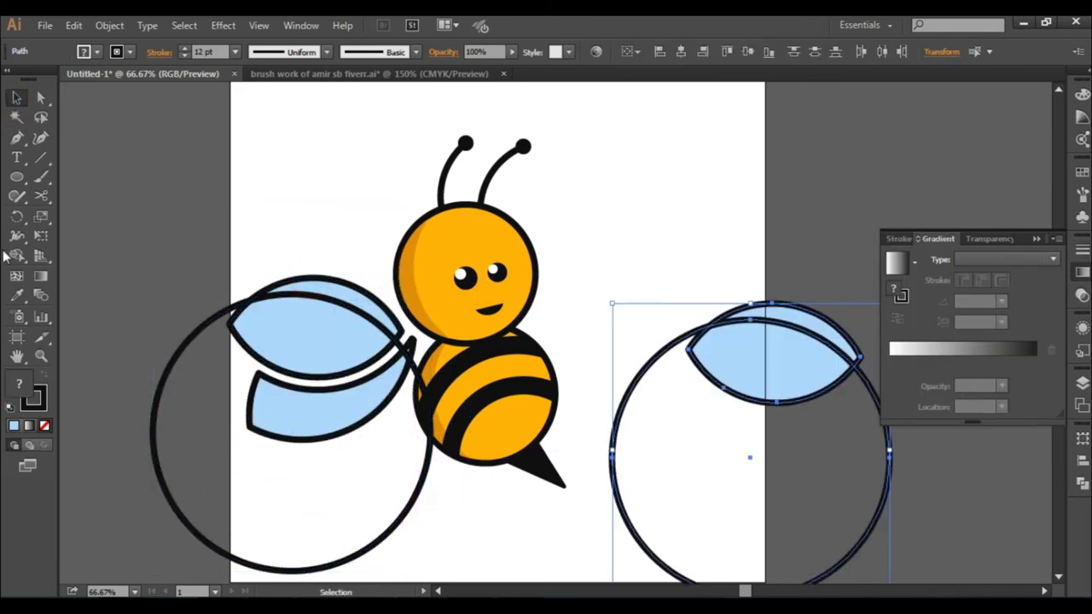
{"action": "left_click", "coordinate": [16, 256]}
{"action": "left_click", "coordinate": [758, 312]}
Delete the copied circle and the lower part of the copied wing, keeping only the crescent selected.
{"action": "left_click", "coordinate": [17, 98]}
{"action": "left_click", "coordinate": [686, 461]}
{"action": "left_click", "coordinate": [634, 384]}
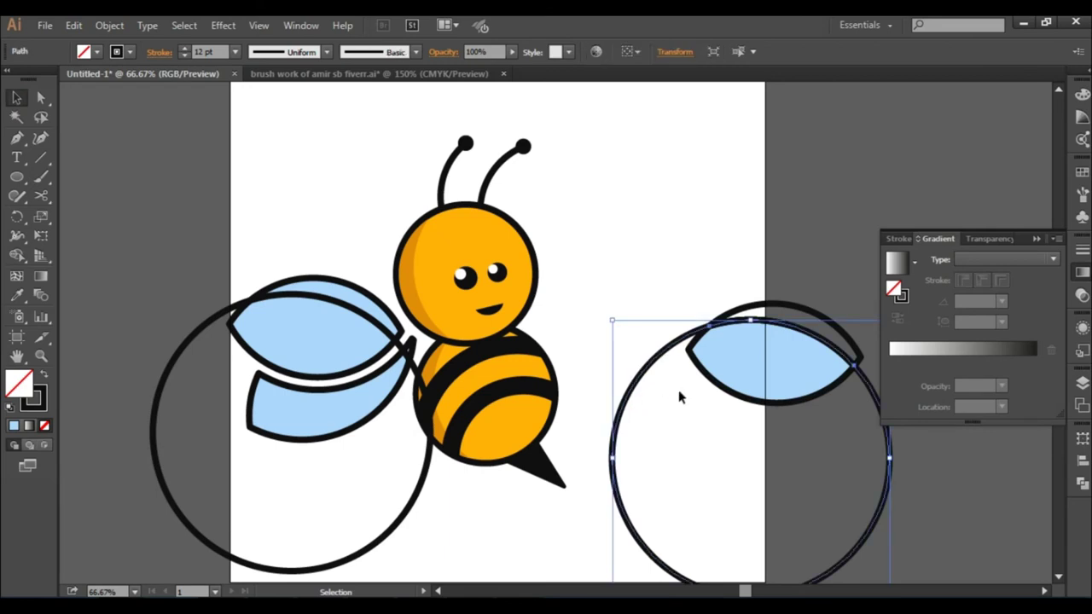
{"action": "key", "text": "Delete"}
{"action": "left_click", "coordinate": [736, 387]}
{"action": "left_click", "coordinate": [760, 327]}
{"action": "key", "text": "i"}
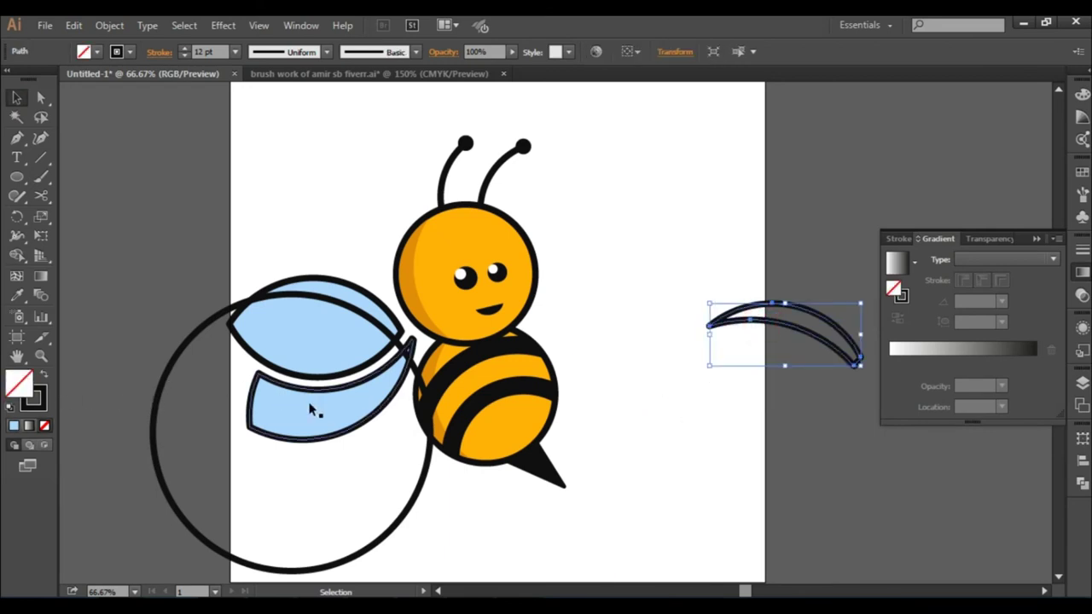
Give the separated crescent the wings' light blue fill and remove its stroke.
{"action": "left_click", "coordinate": [336, 345]}
{"action": "left_click", "coordinate": [45, 376]}
{"action": "left_click", "coordinate": [44, 377]}
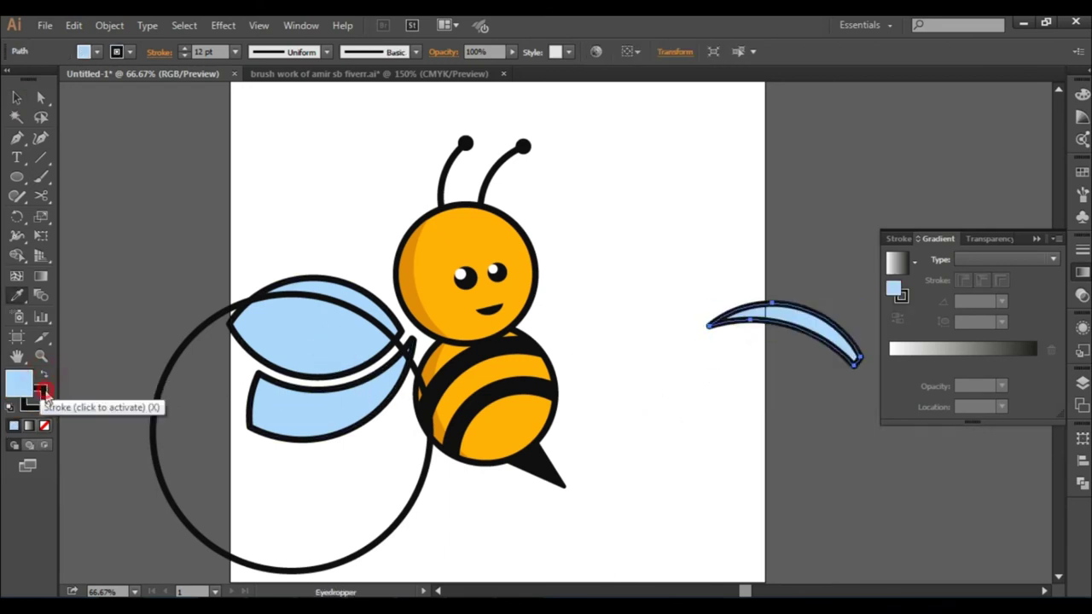
{"action": "left_click", "coordinate": [43, 393]}
{"action": "key", "text": "/"}
{"action": "key", "text": "v"}
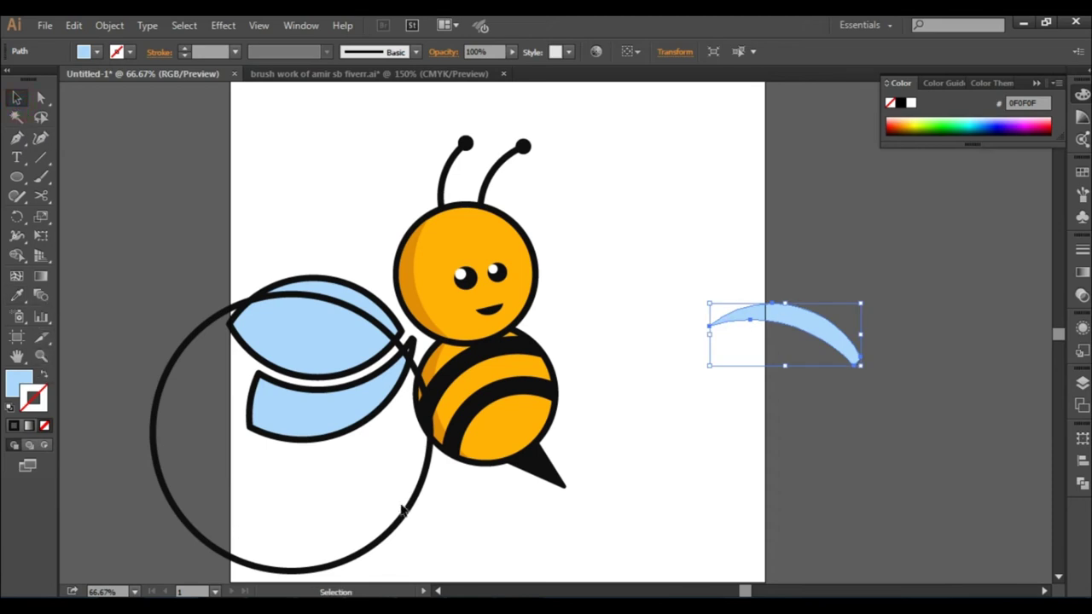
Delete the large construction circle and move the crescent onto the upper wing, fitted along its upper edge.
{"action": "left_click", "coordinate": [411, 505]}
{"action": "key", "text": "Delete"}
{"action": "left_click_drag", "start_coordinate": [797, 332], "coordinate": [342, 305]}
{"action": "scroll", "coordinate": [334, 296], "scroll_direction": "up", "scroll_amount": 2}
{"action": "left_click_drag", "start_coordinate": [220, 290], "coordinate": [222, 299]}
{"action": "left_click_drag", "start_coordinate": [486, 410], "coordinate": [448, 367]}
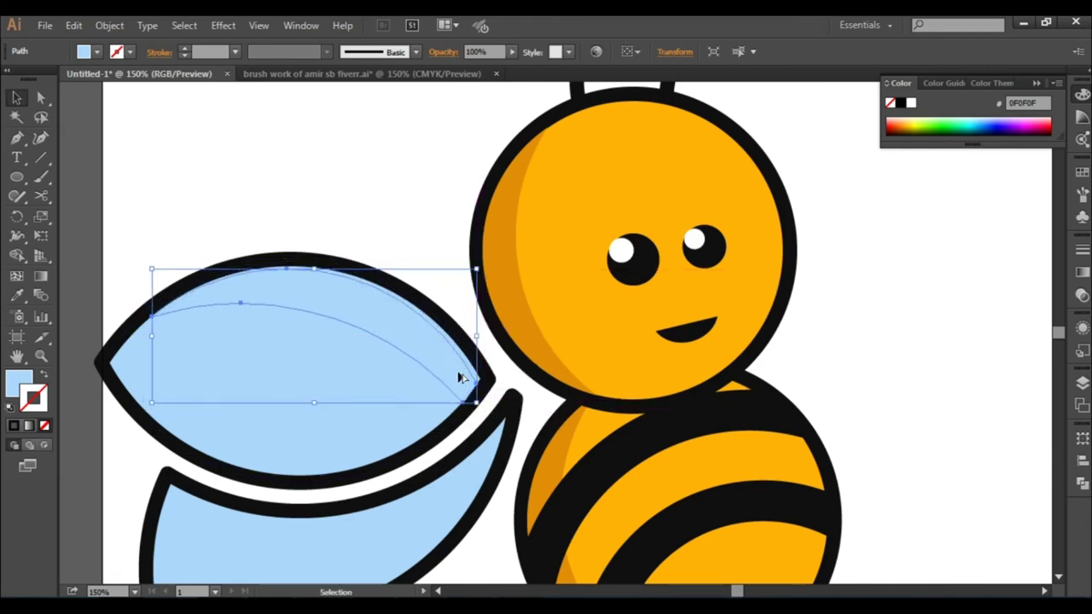
Set the wing crescent's fill to the darker blue 93C2E5.
{"action": "scroll", "coordinate": [461, 378], "scroll_direction": "up", "scroll_amount": 1}
{"action": "double_click", "coordinate": [26, 381]}
{"action": "left_click", "coordinate": [409, 224]}
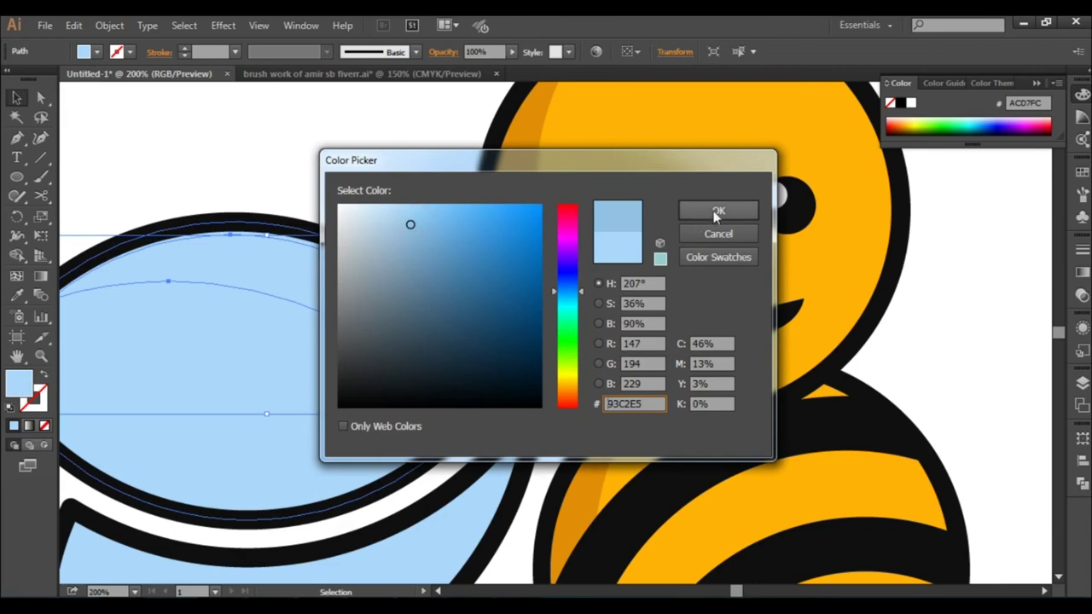
{"action": "left_click", "coordinate": [714, 214]}
{"action": "left_click", "coordinate": [293, 122]}
{"action": "scroll", "coordinate": [401, 332], "scroll_direction": "up", "scroll_amount": 1}
{"action": "left_click_drag", "start_coordinate": [399, 323], "coordinate": [402, 314]}
{"action": "scroll", "coordinate": [385, 331], "scroll_direction": "down", "scroll_amount": 2}
{"action": "left_click", "coordinate": [308, 215]}
{"action": "scroll", "coordinate": [310, 218], "scroll_direction": "down", "scroll_amount": 3}
{"action": "scroll", "coordinate": [312, 220], "scroll_direction": "down", "scroll_amount": 1}
{"action": "scroll", "coordinate": [325, 410], "scroll_direction": "up", "scroll_amount": 2}
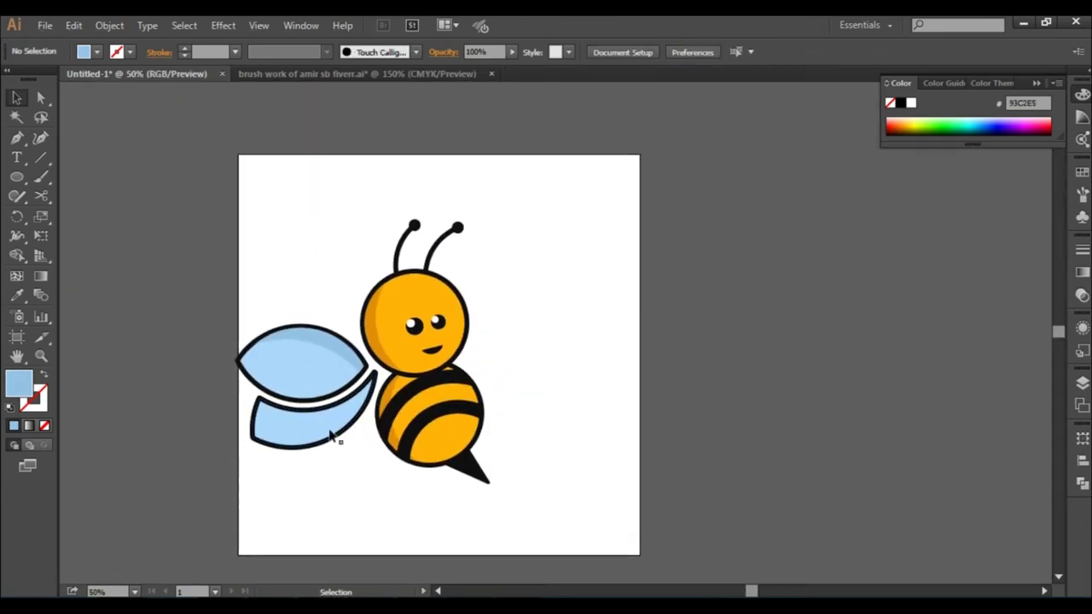
Set the upper wing crescent's fill to the deeper blue 80B2D1.
{"action": "left_click", "coordinate": [298, 334]}
{"action": "double_click", "coordinate": [26, 381]}
{"action": "left_click", "coordinate": [417, 242]}
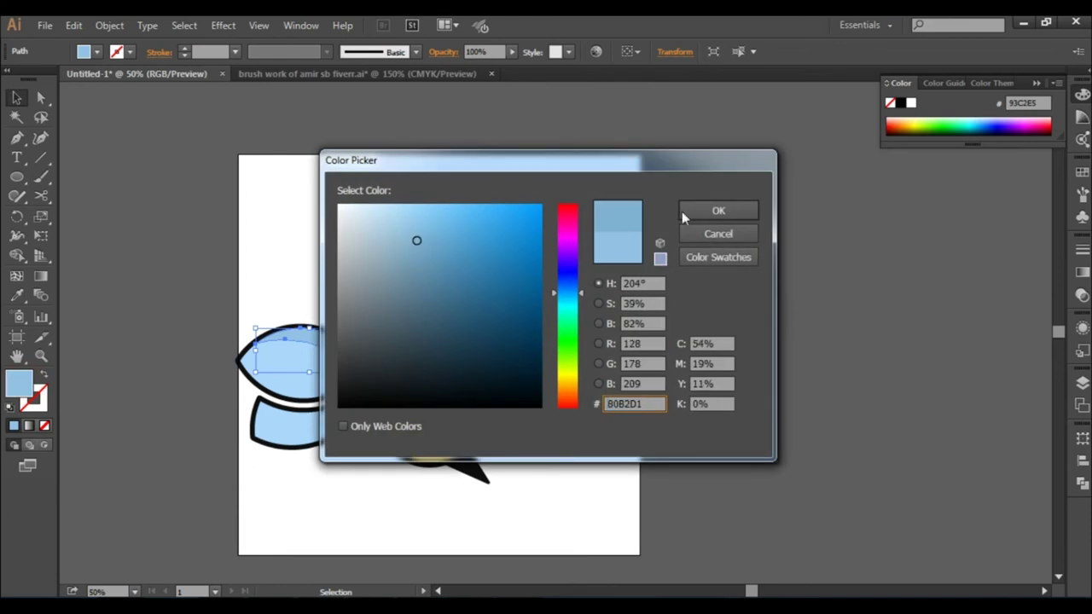
{"action": "left_click", "coordinate": [685, 212]}
{"action": "left_click", "coordinate": [674, 365]}
Move the whole bee right and slightly up, closer to the middle of the artboard.
{"action": "left_click_drag", "start_coordinate": [573, 175], "coordinate": [230, 514]}
{"action": "left_click_drag", "start_coordinate": [326, 393], "coordinate": [382, 380]}
{"action": "left_click", "coordinate": [578, 344]}
Enable Scale Strokes & Effects in the general preferences.
{"action": "left_click_drag", "start_coordinate": [580, 184], "coordinate": [263, 534]}
{"action": "left_click", "coordinate": [109, 25]}
{"action": "mouse_move", "coordinate": [74, 24]}
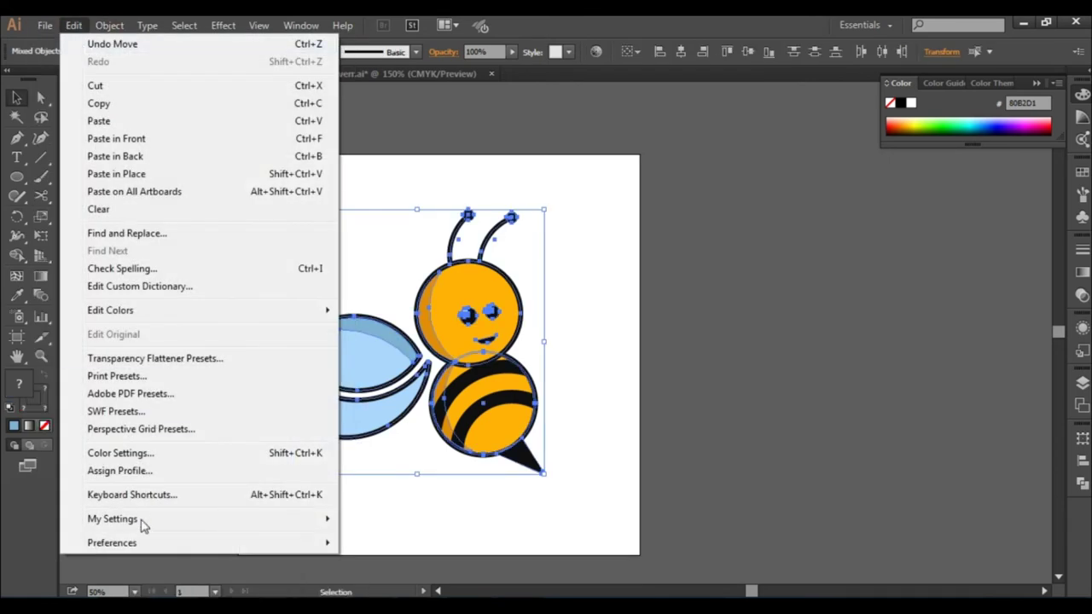
{"action": "mouse_move", "coordinate": [190, 539]}
{"action": "left_click", "coordinate": [536, 330]}
{"action": "left_click", "coordinate": [619, 285]}
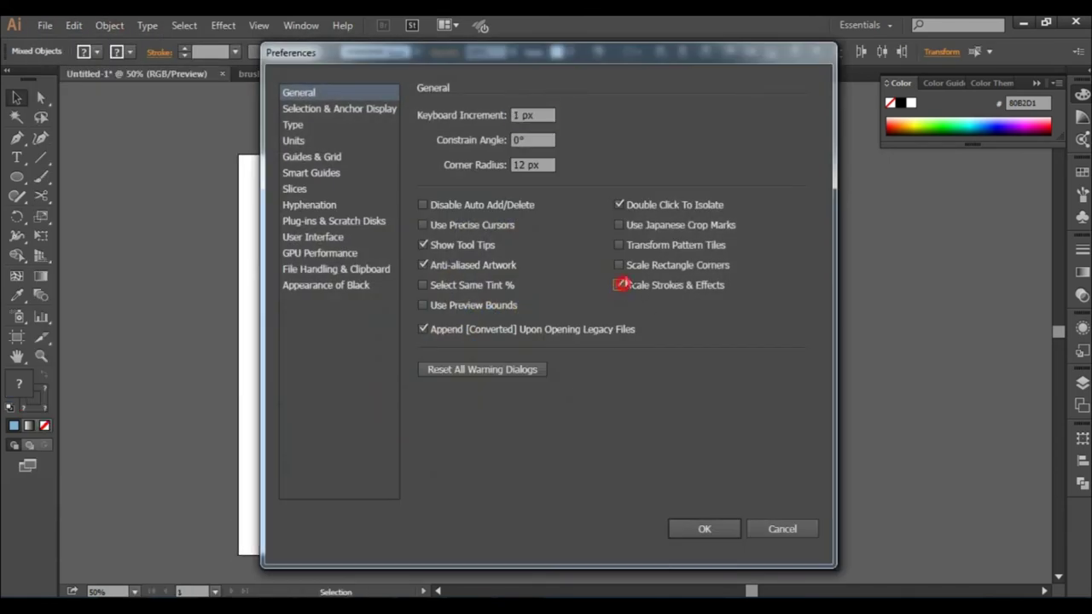
{"action": "left_click", "coordinate": [695, 528]}
Select the whole bee and scale it down proportionally.
{"action": "left_click_drag", "start_coordinate": [577, 162], "coordinate": [238, 499]}
{"action": "left_click_drag", "start_coordinate": [544, 209], "coordinate": [524, 230]}
{"action": "left_click", "coordinate": [584, 262]}
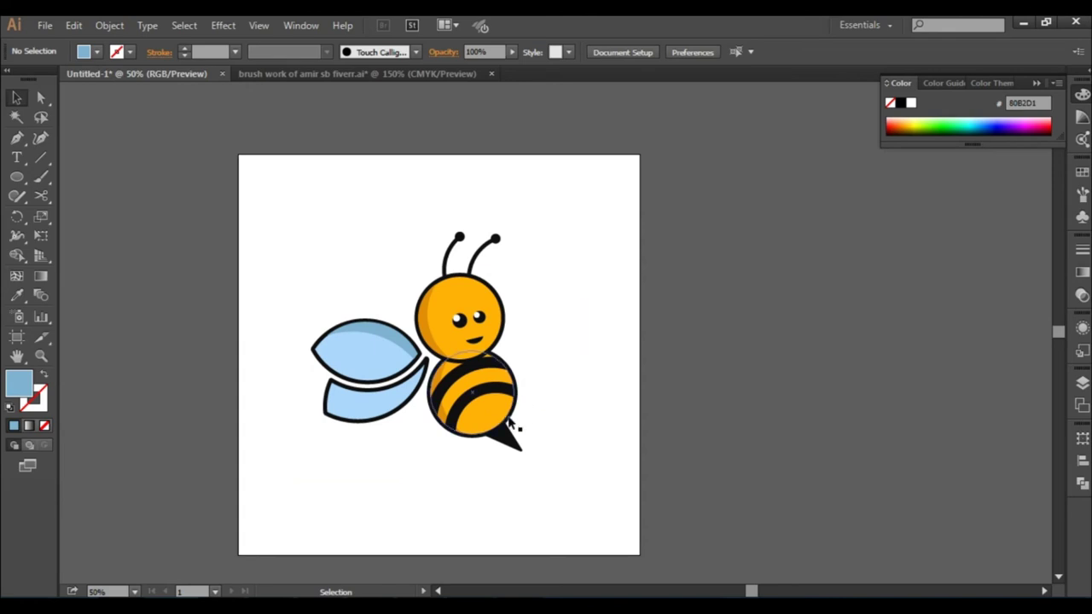
Reduce the complete bee a little further, leaving more free space around it on the artboard.
{"action": "key", "text": "ctrl+plus"}
{"action": "key", "text": "ctrl+plus"}
{"action": "left_click", "coordinate": [445, 316]}
{"action": "left_click", "coordinate": [557, 316]}
{"action": "left_click", "coordinate": [457, 253]}
{"action": "left_click", "coordinate": [557, 353]}
{"action": "key", "text": "ctrl+minus"}
{"action": "left_click_drag", "start_coordinate": [572, 355], "coordinate": [587, 305]}
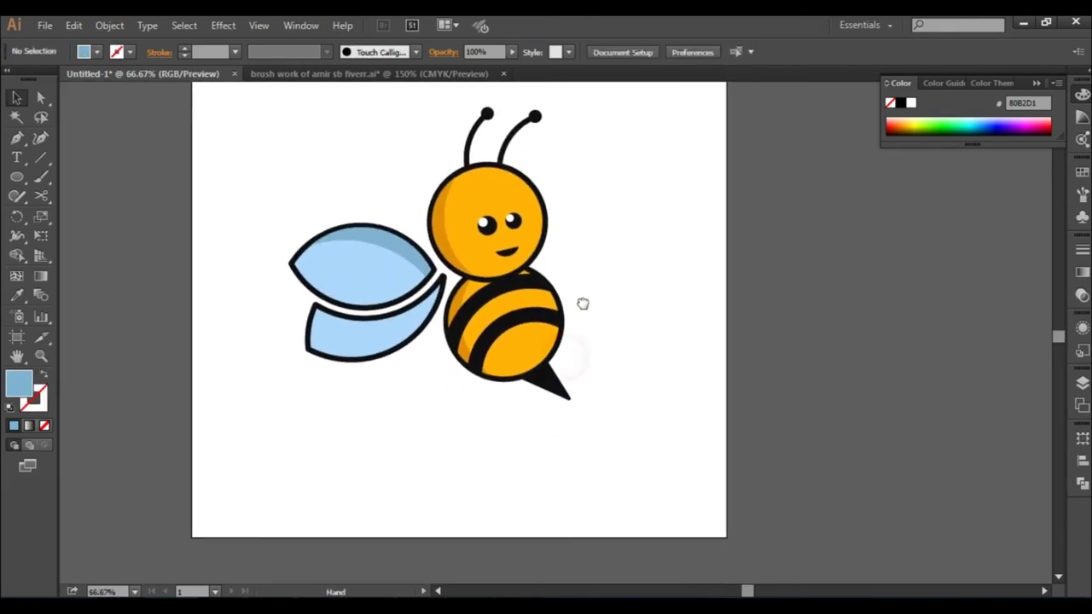
{"action": "key", "text": "ctrl+minus"}
{"action": "left_click_drag", "start_coordinate": [328, 157], "coordinate": [559, 459]}
{"action": "left_click_drag", "start_coordinate": [535, 190], "coordinate": [527, 200]}
{"action": "left_click", "coordinate": [589, 241]}
Draw a 1000 × 1000 px rectangle covering the artboard and send it behind the bee.
{"action": "left_click_drag", "start_coordinate": [17, 176], "coordinate": [53, 175]}
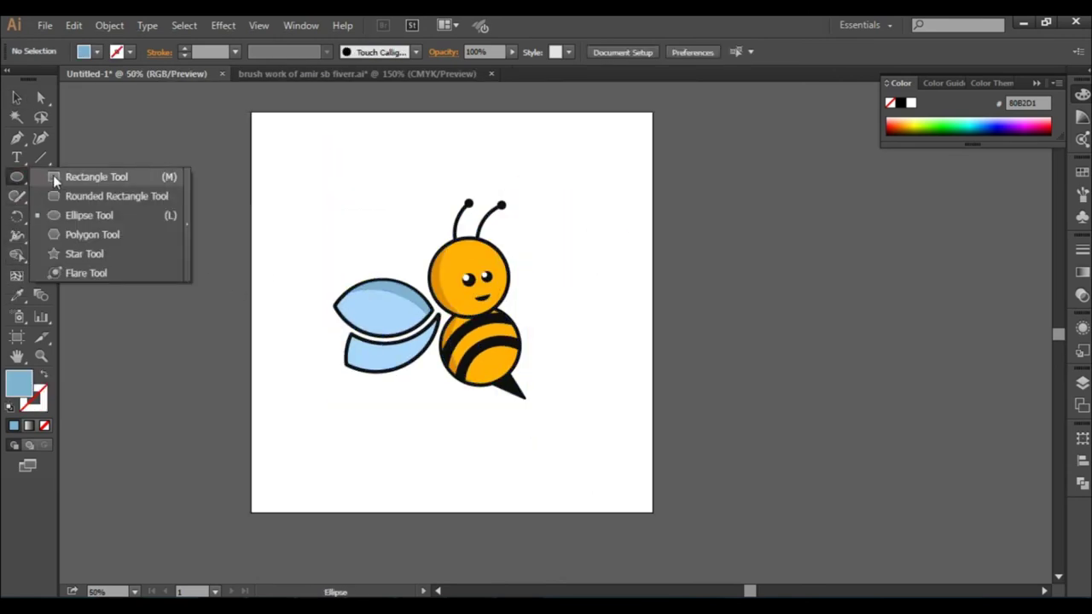
{"action": "left_click_drag", "start_coordinate": [252, 112], "coordinate": [654, 512]}
{"action": "key", "text": "i"}
{"action": "key", "text": "ctrl+shift+bracketleft"}
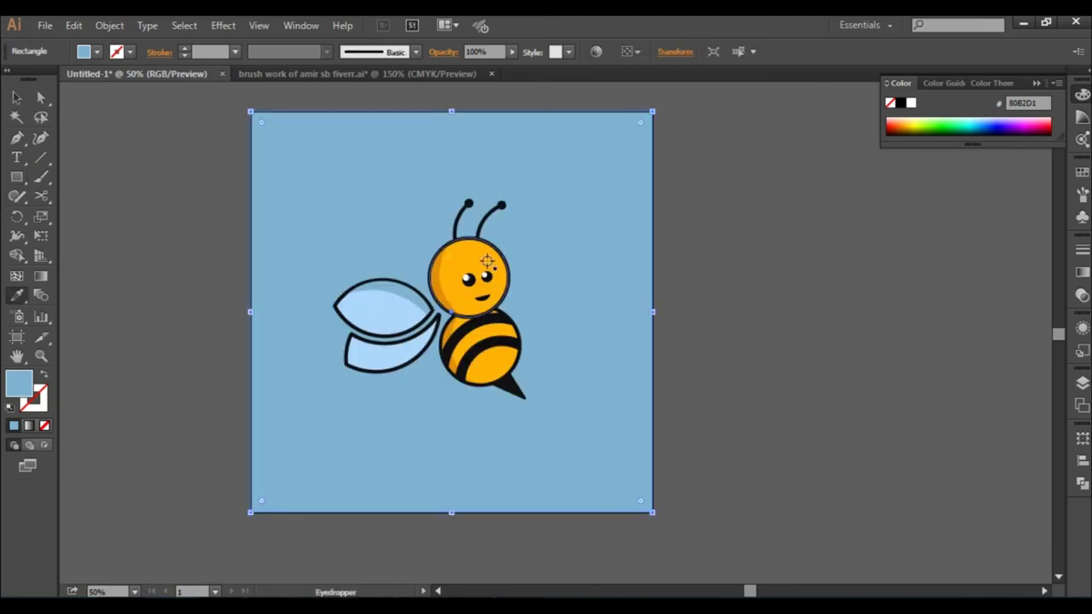
Fill the background rectangle with the yellow-orange sampled from the bee's head and remove its stroke.
{"action": "left_click", "coordinate": [486, 260]}
{"action": "left_click", "coordinate": [16, 98]}
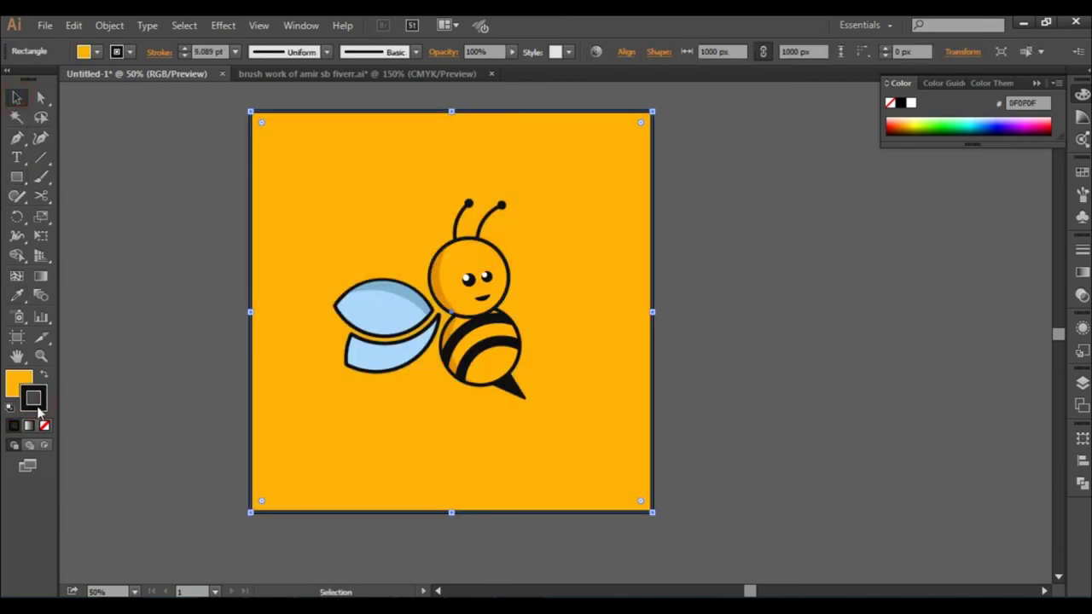
{"action": "left_click", "coordinate": [44, 425]}
{"action": "left_click", "coordinate": [192, 422]}
{"action": "left_click", "coordinate": [319, 470]}
{"action": "left_click", "coordinate": [784, 325]}
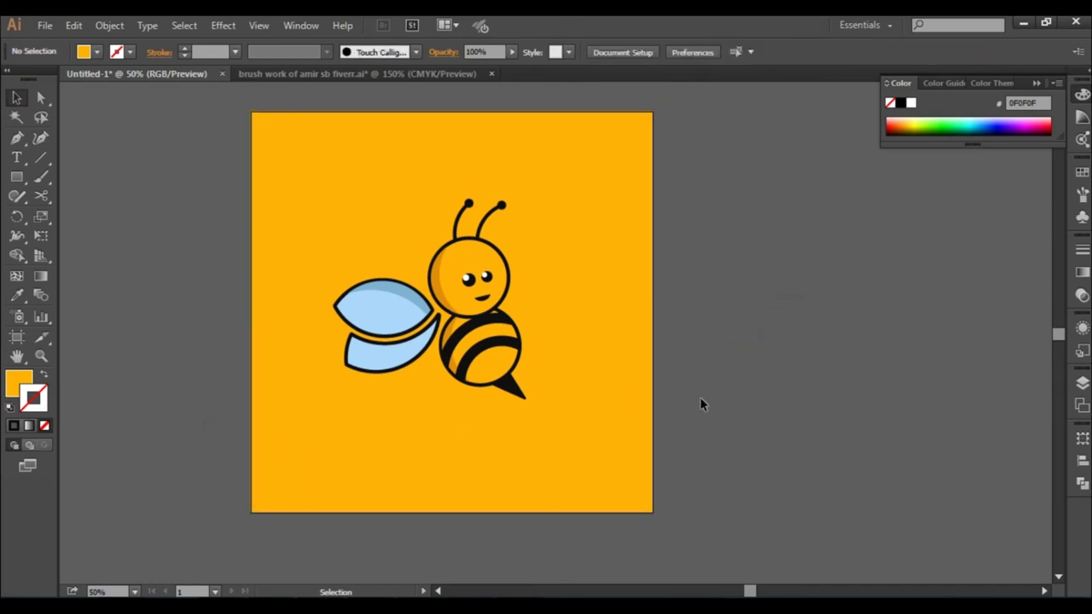
Add the text "BEE LOGO" below the bee and enlarge it to about 114.5 pt.
{"action": "left_click", "coordinate": [382, 514]}
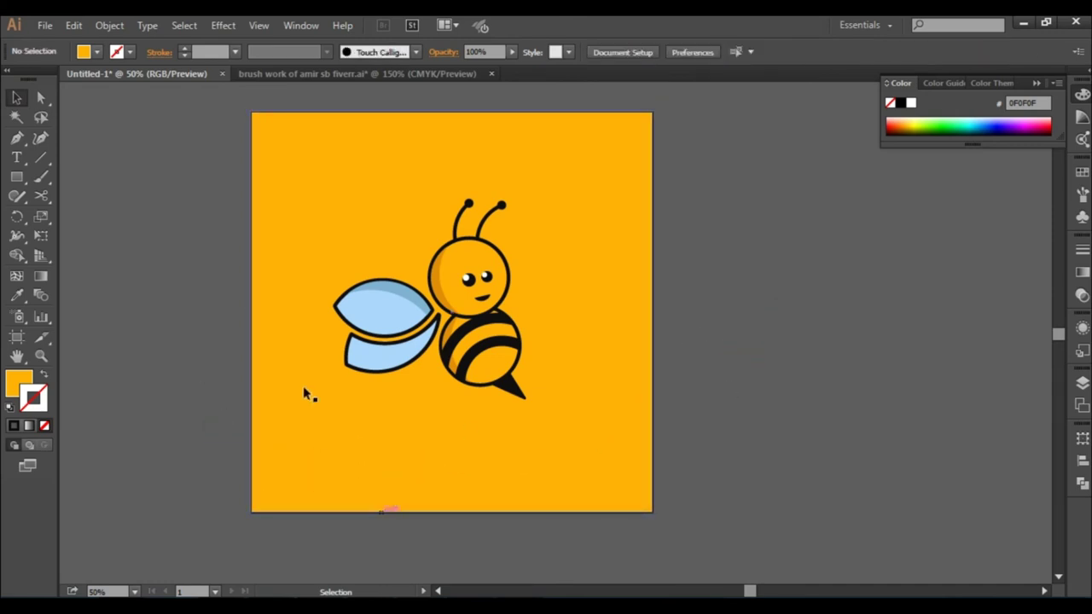
{"action": "key", "text": "t"}
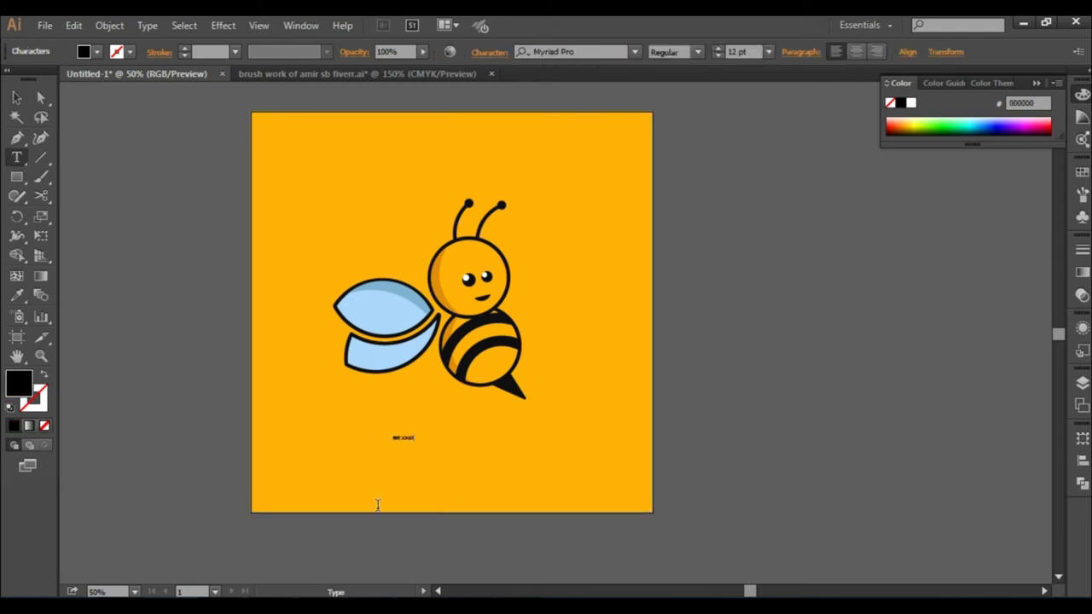
{"action": "left_click_drag", "start_coordinate": [413, 441], "coordinate": [585, 510]}
{"action": "left_click_drag", "start_coordinate": [478, 492], "coordinate": [431, 429]}
{"action": "left_click_drag", "start_coordinate": [511, 439], "coordinate": [528, 447]}
{"action": "left_click", "coordinate": [782, 443]}
{"action": "left_click", "coordinate": [360, 420]}
{"action": "left_click_drag", "start_coordinate": [348, 442], "coordinate": [334, 447]}
{"action": "left_click", "coordinate": [183, 502]}
Set the font of the BEE LOGO text to Nexa Bold.
{"action": "left_click", "coordinate": [421, 419]}
{"action": "left_click", "coordinate": [603, 52]}
{"action": "key", "text": "Down"}
{"action": "key", "text": "Down"}
{"action": "key", "text": "Down"}
{"action": "key", "text": "Down"}
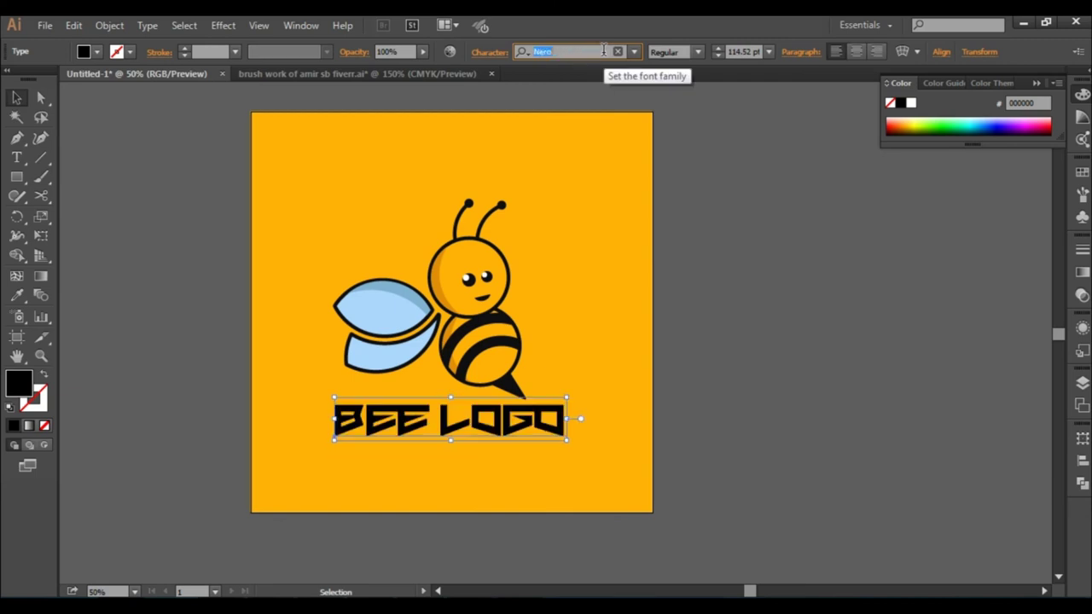
{"action": "key", "text": "Down"}
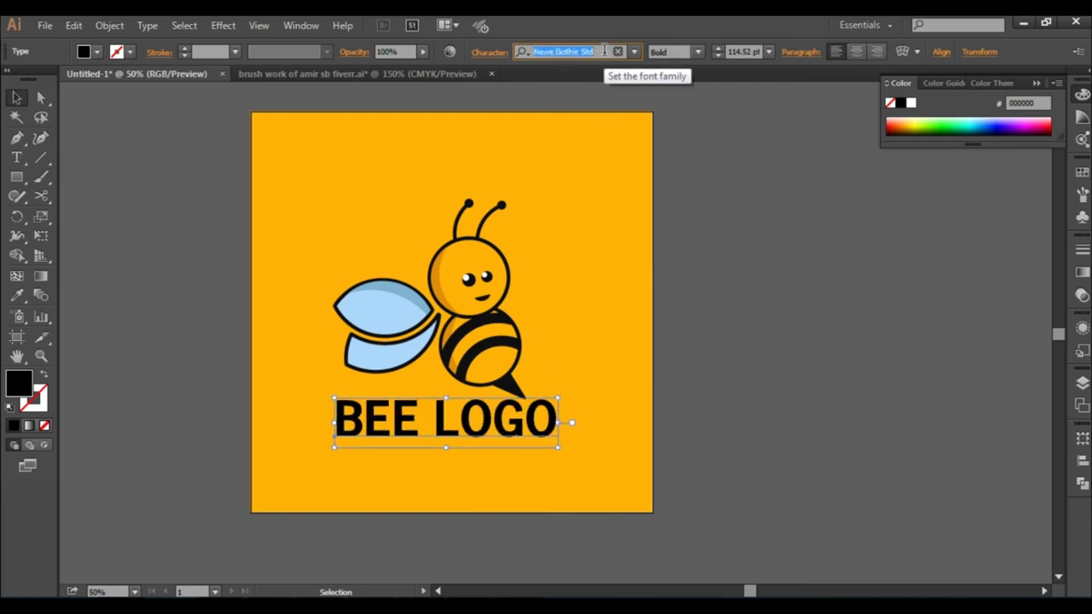
{"action": "key", "text": "Down"}
Scale the BEE LOGO text down to about 96.67 pt to match the bee's width and shift it slightly up.
{"action": "left_click_drag", "start_coordinate": [564, 398], "coordinate": [530, 413]}
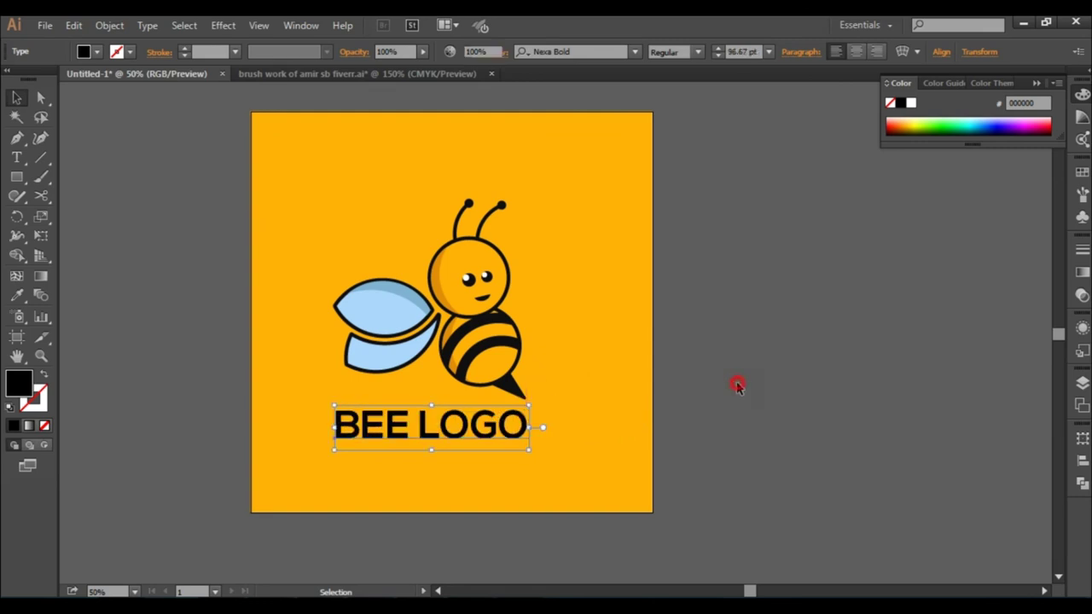
{"action": "left_click", "coordinate": [736, 383]}
{"action": "left_click", "coordinate": [510, 425]}
{"action": "left_click", "coordinate": [754, 375]}
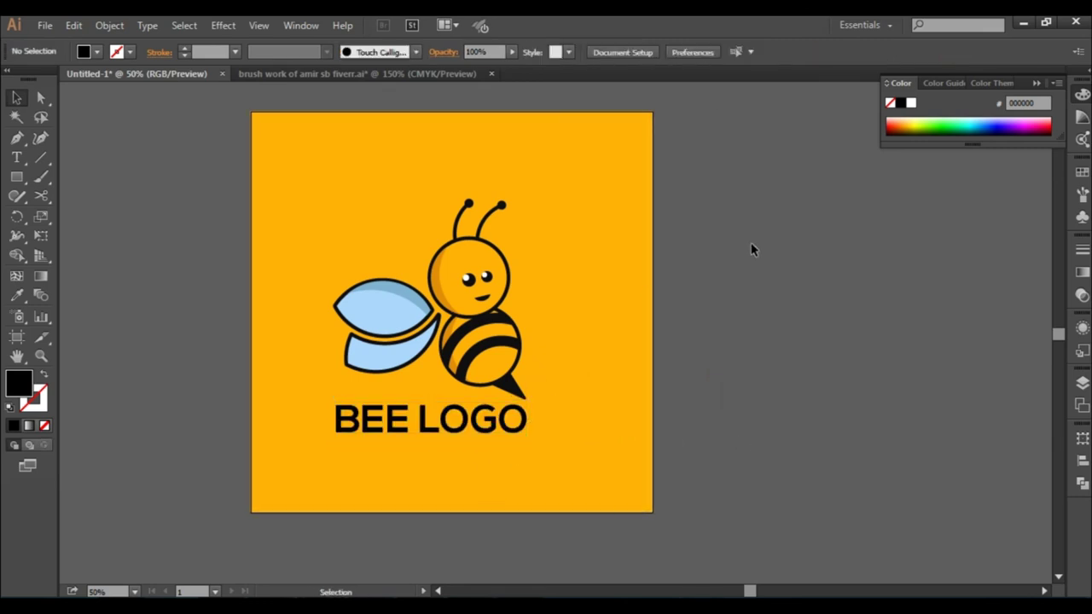
Copy the bee to the empty area right of the artboard and expand the copy's fills and strokes.
{"action": "left_click_drag", "start_coordinate": [591, 360], "coordinate": [551, 370]}
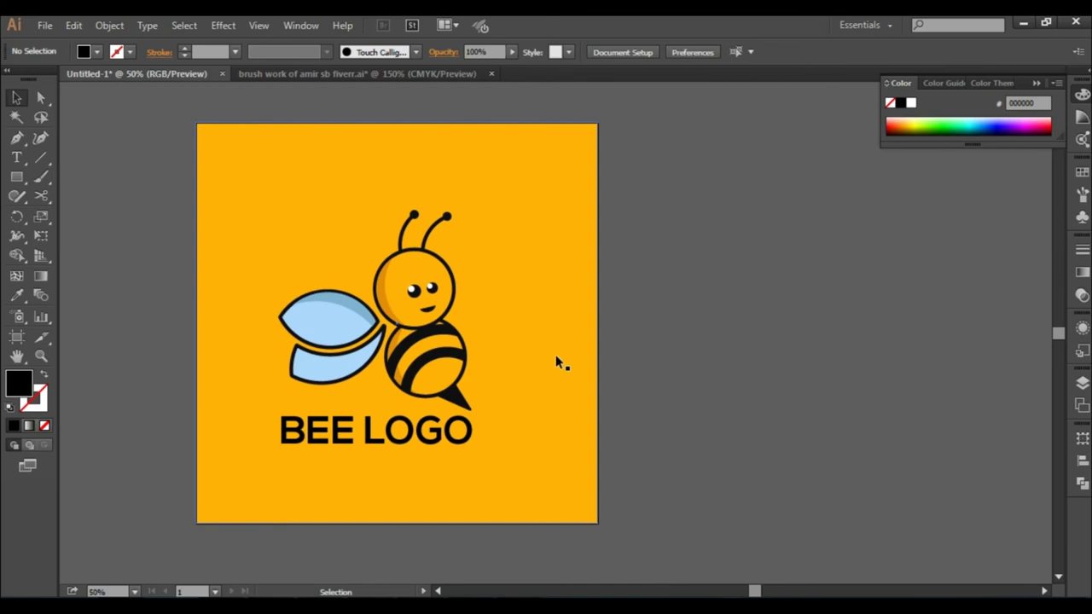
{"action": "left_click", "coordinate": [555, 354]}
{"action": "left_click", "coordinate": [624, 417]}
{"action": "left_click_drag", "start_coordinate": [424, 314], "coordinate": [774, 323]}
{"action": "left_click", "coordinate": [109, 25]}
{"action": "left_click", "coordinate": [184, 198]}
{"action": "left_click", "coordinate": [513, 406]}
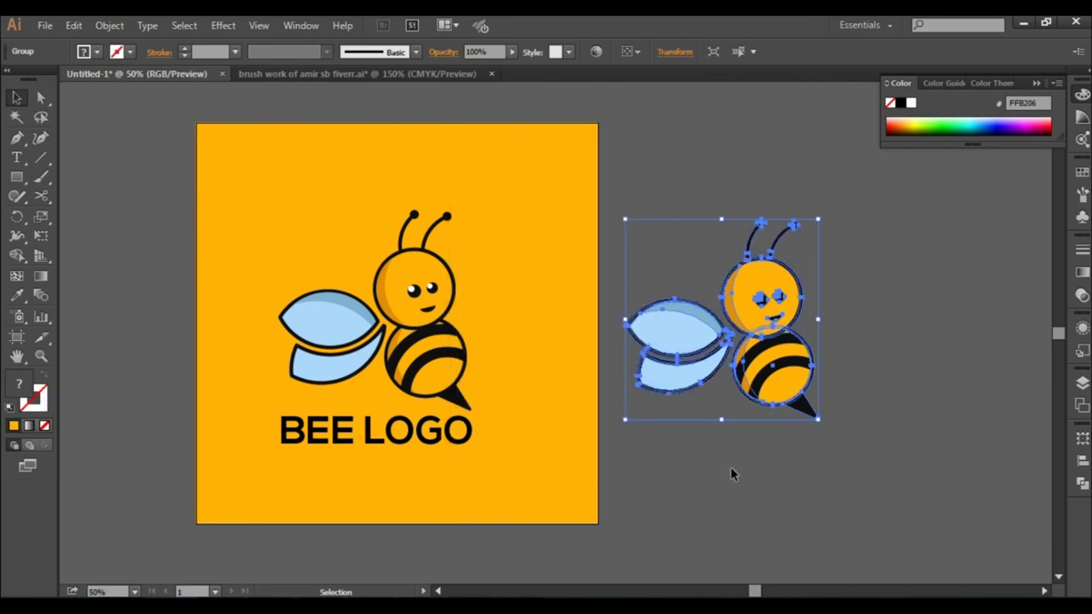
Try to unite the expanded bee copy into a single shape with Pathfinder.
{"action": "left_click", "coordinate": [1082, 482]}
{"action": "left_click", "coordinate": [894, 462]}
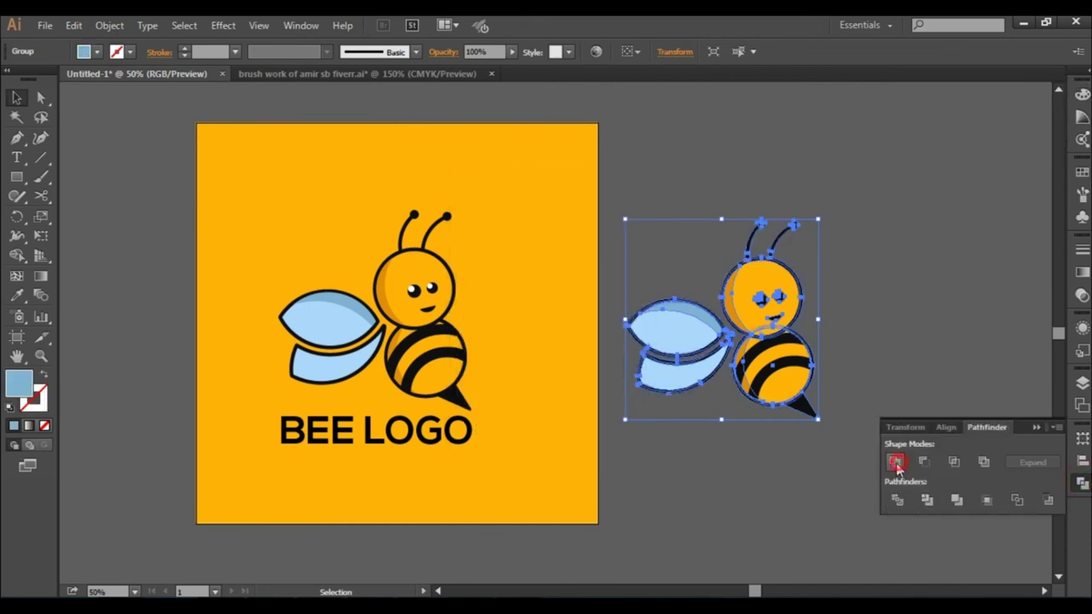
{"action": "key", "text": "ctrl+z"}
Isolate the copied bee's group and delete the clipped stripe group on its body.
{"action": "left_click", "coordinate": [818, 493]}
{"action": "left_click", "coordinate": [780, 367]}
{"action": "double_click", "coordinate": [781, 366]}
{"action": "double_click", "coordinate": [773, 468]}
{"action": "left_click", "coordinate": [770, 368]}
{"action": "double_click", "coordinate": [771, 369]}
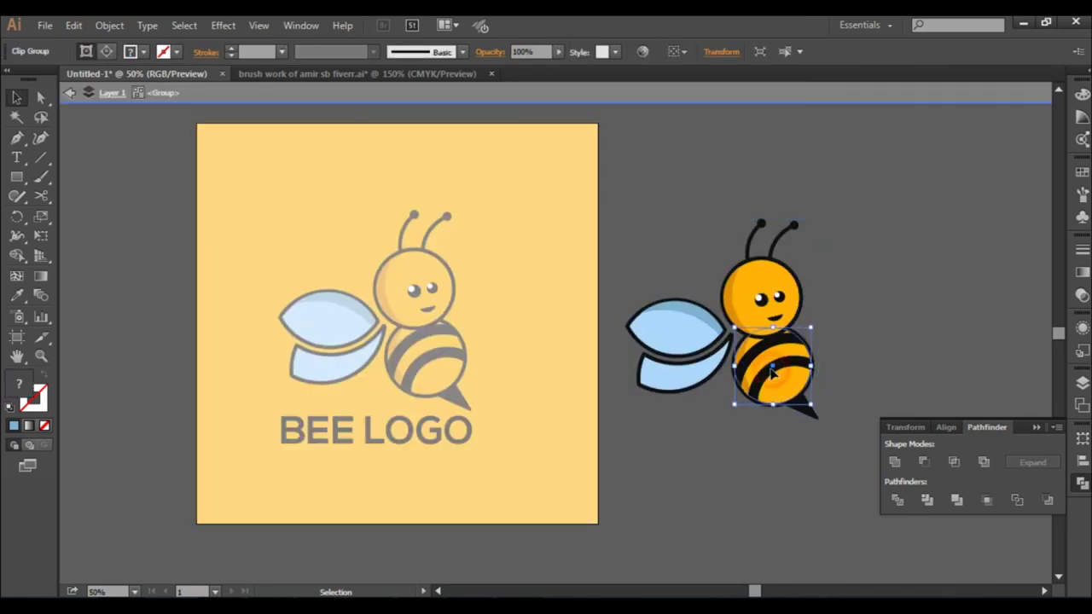
{"action": "key", "text": "Delete"}
{"action": "double_click", "coordinate": [759, 465]}
Unite the copied bee into one silhouette and offset its path by 10 px with miter joins.
{"action": "left_click", "coordinate": [678, 376]}
{"action": "left_click", "coordinate": [894, 461]}
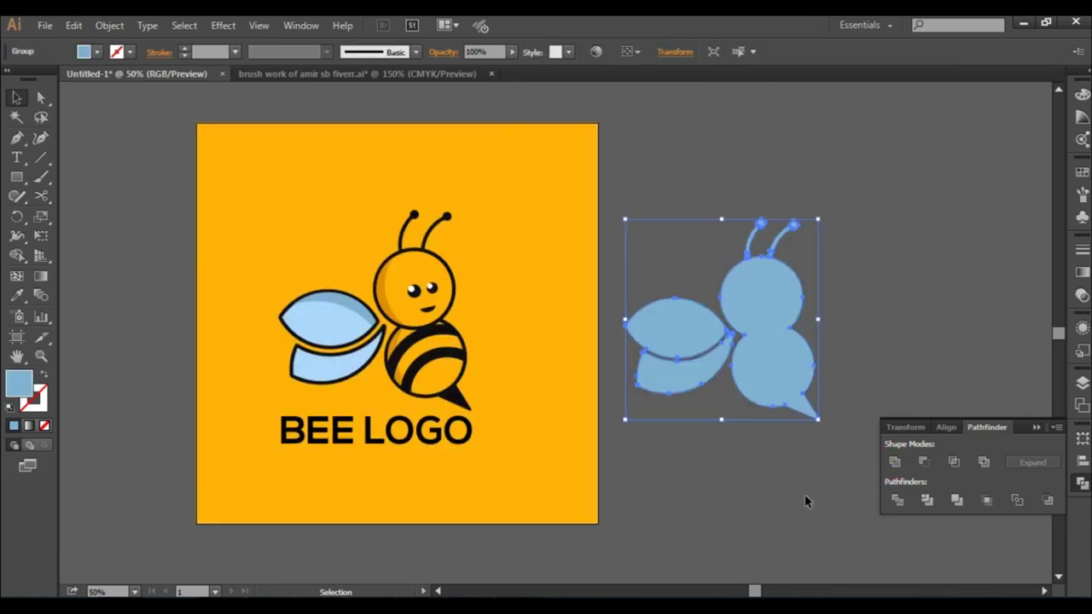
{"action": "left_click", "coordinate": [110, 24]}
{"action": "mouse_move", "coordinate": [181, 351]}
{"action": "left_click", "coordinate": [408, 412]}
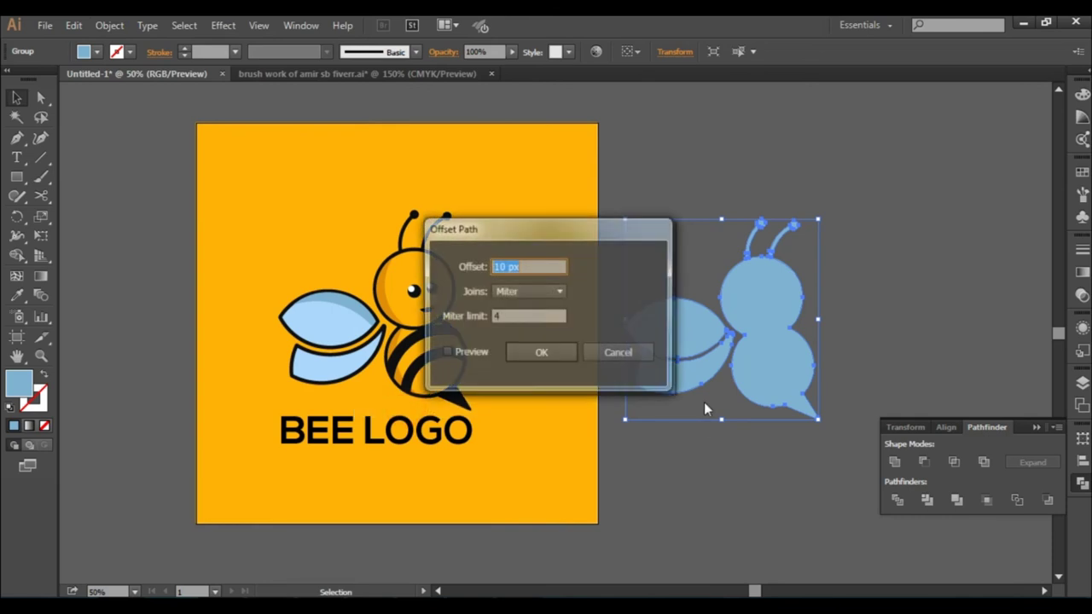
{"action": "left_click", "coordinate": [470, 351]}
{"action": "left_click", "coordinate": [558, 354]}
Unite the silhouette with its offset path and fill the result with white.
{"action": "left_click_drag", "start_coordinate": [900, 193], "coordinate": [721, 406]}
{"action": "left_click", "coordinate": [895, 461]}
{"action": "double_click", "coordinate": [18, 383]}
{"action": "left_click", "coordinate": [341, 203]}
{"action": "left_click", "coordinate": [715, 210]}
Apply a Drop Shadow effect to the white bee silhouette.
{"action": "left_click", "coordinate": [224, 26]}
{"action": "mouse_move", "coordinate": [386, 214]}
{"action": "left_click", "coordinate": [431, 207]}
{"action": "left_click", "coordinate": [471, 390]}
{"action": "left_click", "coordinate": [540, 390]}
{"action": "left_click", "coordinate": [719, 468]}
Place the white silhouette behind the bee on the artboard and nudge it left and down into an even outline.
{"action": "left_click_drag", "start_coordinate": [783, 327], "coordinate": [418, 317]}
{"action": "key", "text": "ctrl+1"}
{"action": "key", "text": "ctrl+bracketleft"}
{"action": "key", "text": "Left"}
{"action": "key", "text": "Left"}
{"action": "key", "text": "Left"}
{"action": "key", "text": "Left"}
{"action": "key", "text": "Down"}
{"action": "key", "text": "Down"}
{"action": "key", "text": "Down"}
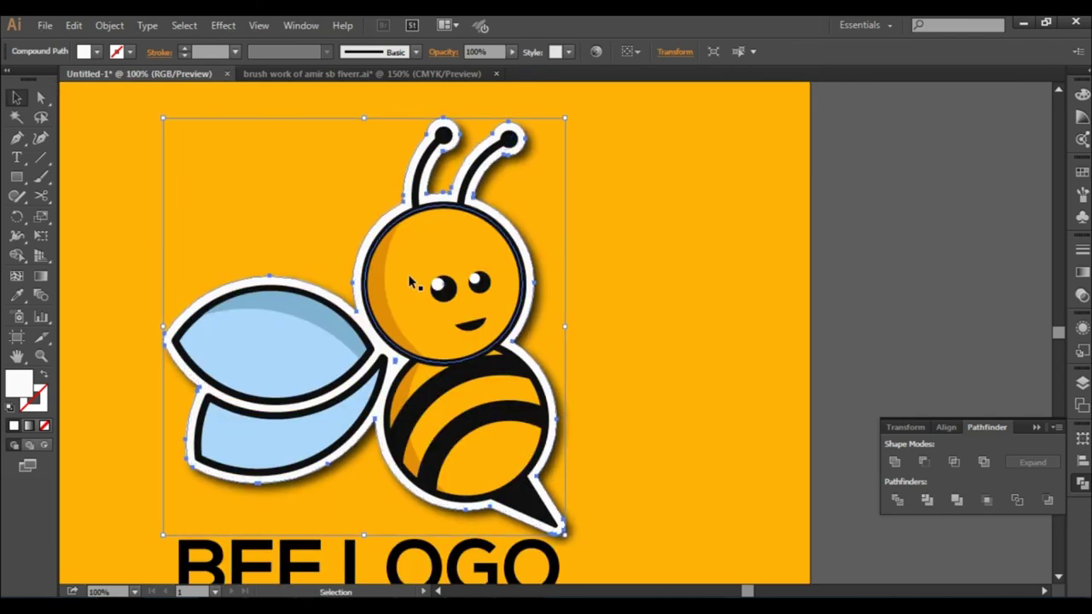
{"action": "left_click", "coordinate": [855, 252]}
Move the BEE LOGO text straight down by 30 px to separate it from the bee's stinger.
{"action": "scroll", "coordinate": [835, 269], "scroll_direction": "down", "scroll_amount": 2}
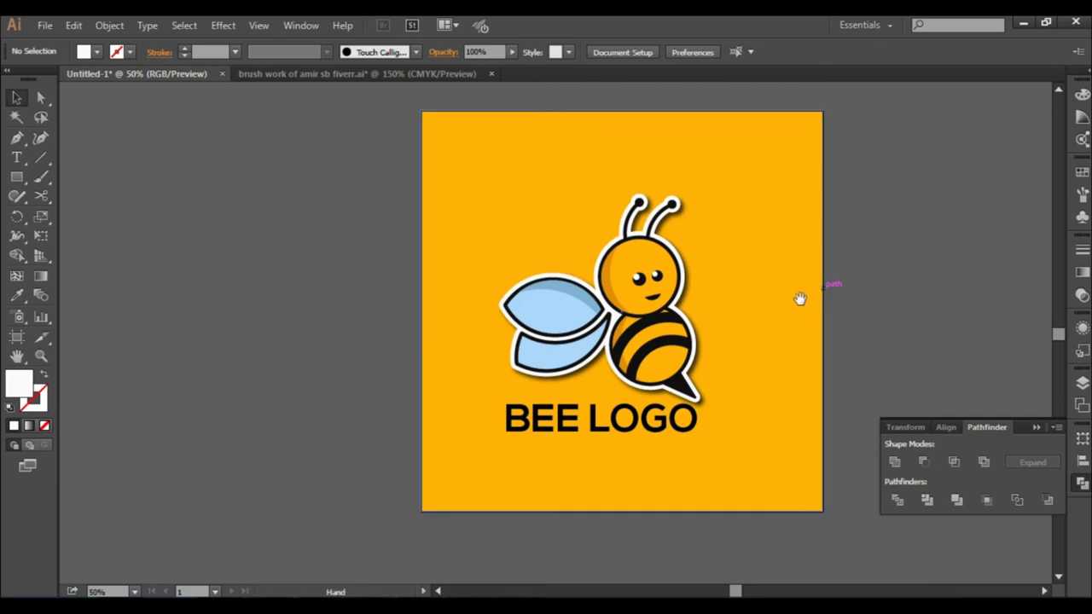
{"action": "left_click_drag", "start_coordinate": [799, 299], "coordinate": [671, 307]}
{"action": "left_click", "coordinate": [543, 451]}
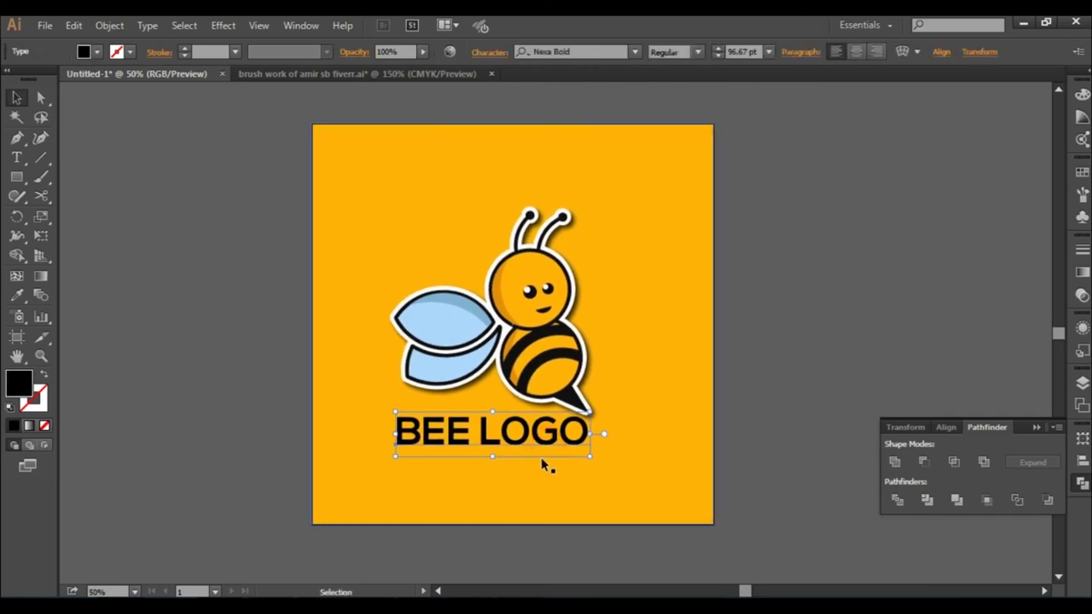
{"action": "left_click", "coordinate": [777, 417]}
{"action": "left_click_drag", "start_coordinate": [572, 437], "coordinate": [571, 450]}
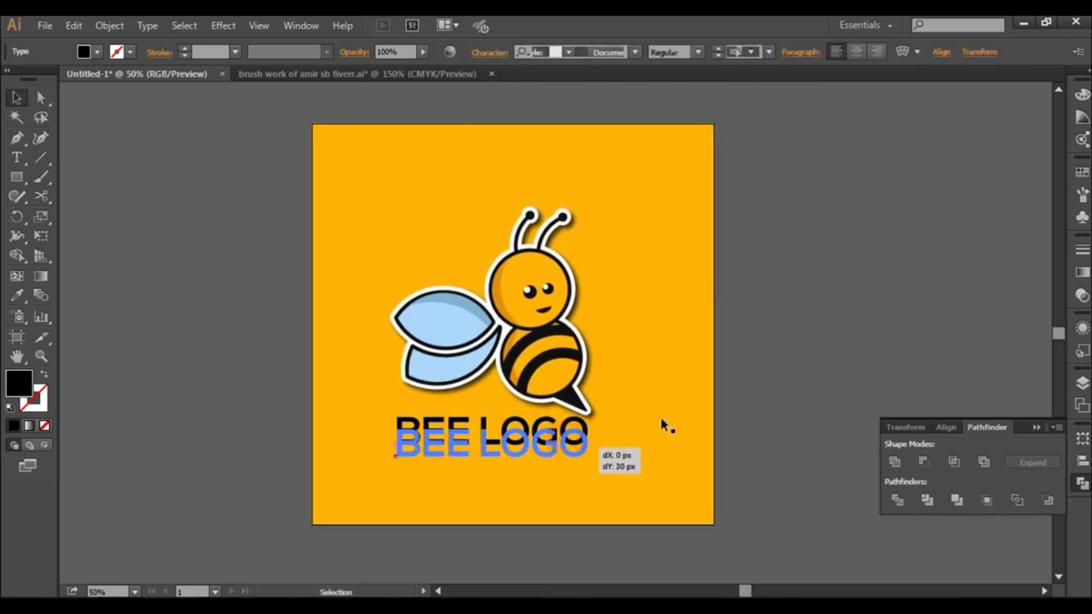
{"action": "left_click", "coordinate": [742, 399]}
{"action": "left_click_drag", "start_coordinate": [634, 375], "coordinate": [618, 381]}
{"action": "scroll", "coordinate": [604, 367], "scroll_direction": "up", "scroll_amount": 1}
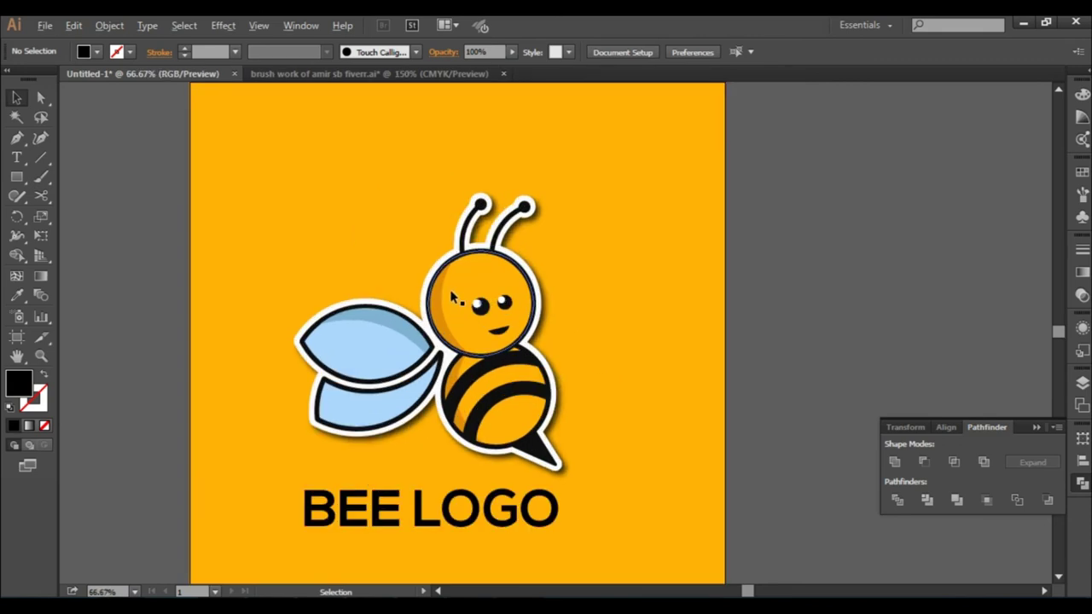
{"action": "scroll", "coordinate": [693, 394], "scroll_direction": "down", "scroll_amount": 1}
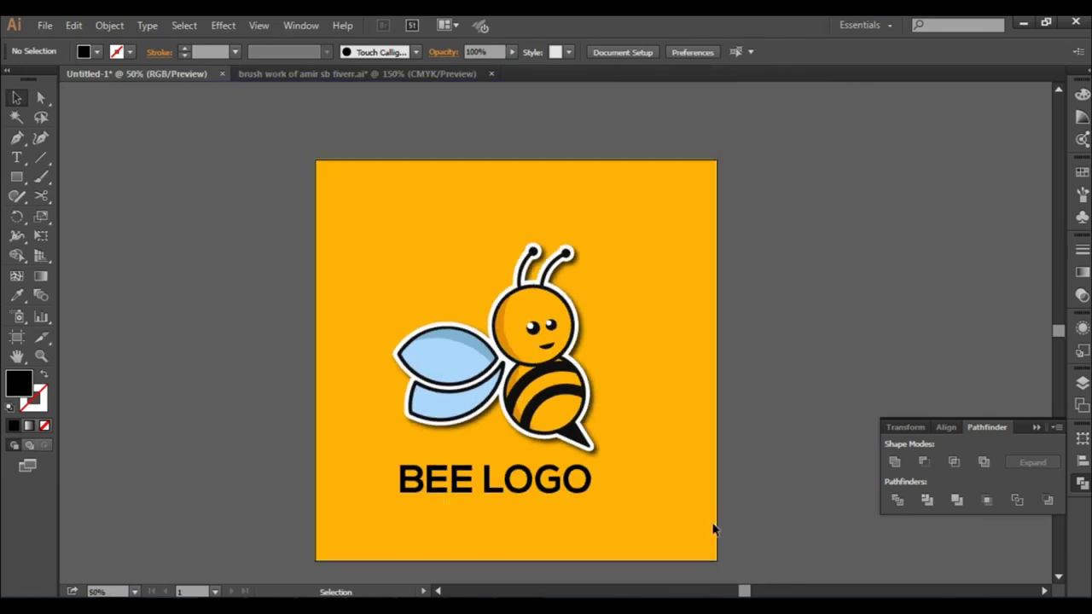